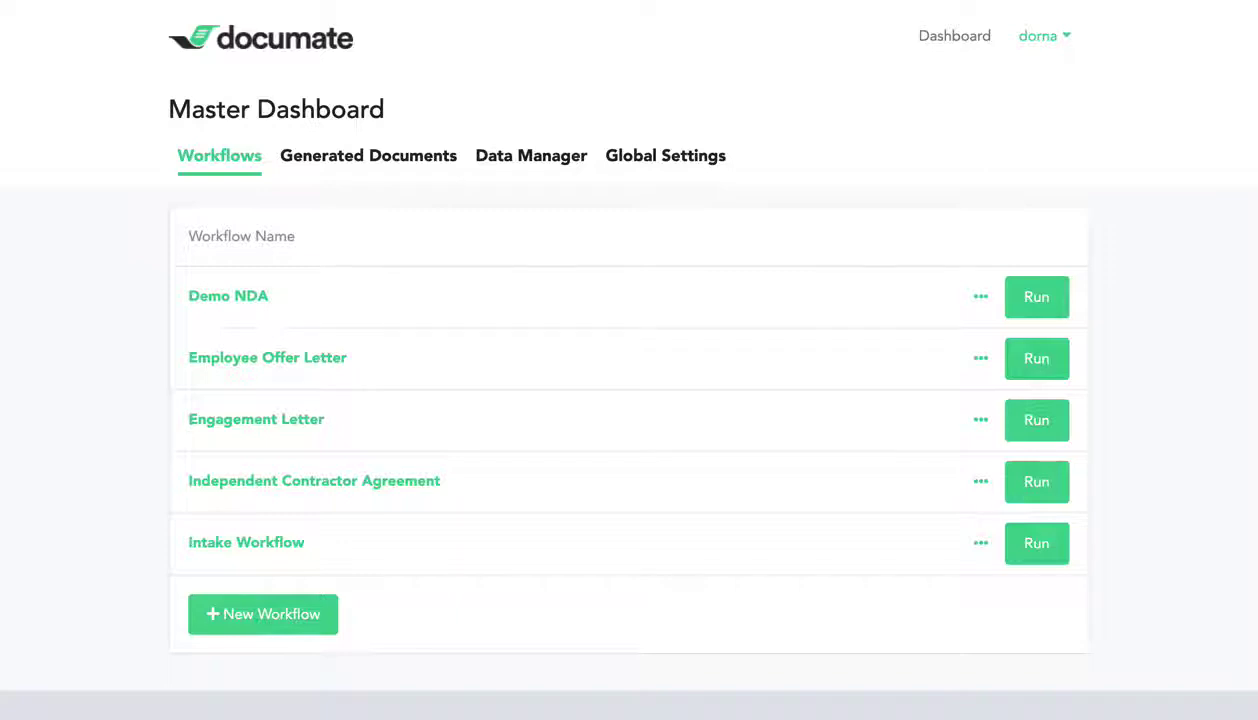
Create a new workflow named 'Demo Workflow' and open it in the editor
click(270, 615)
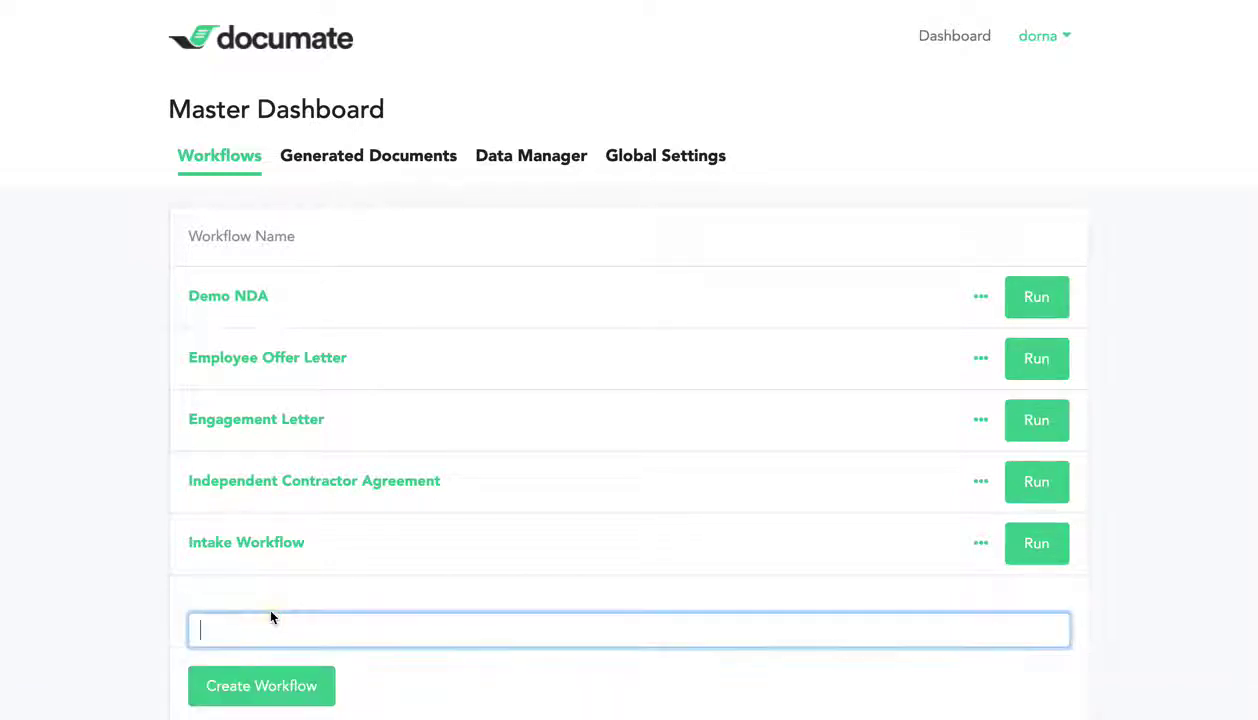
text(Demo Workflow)
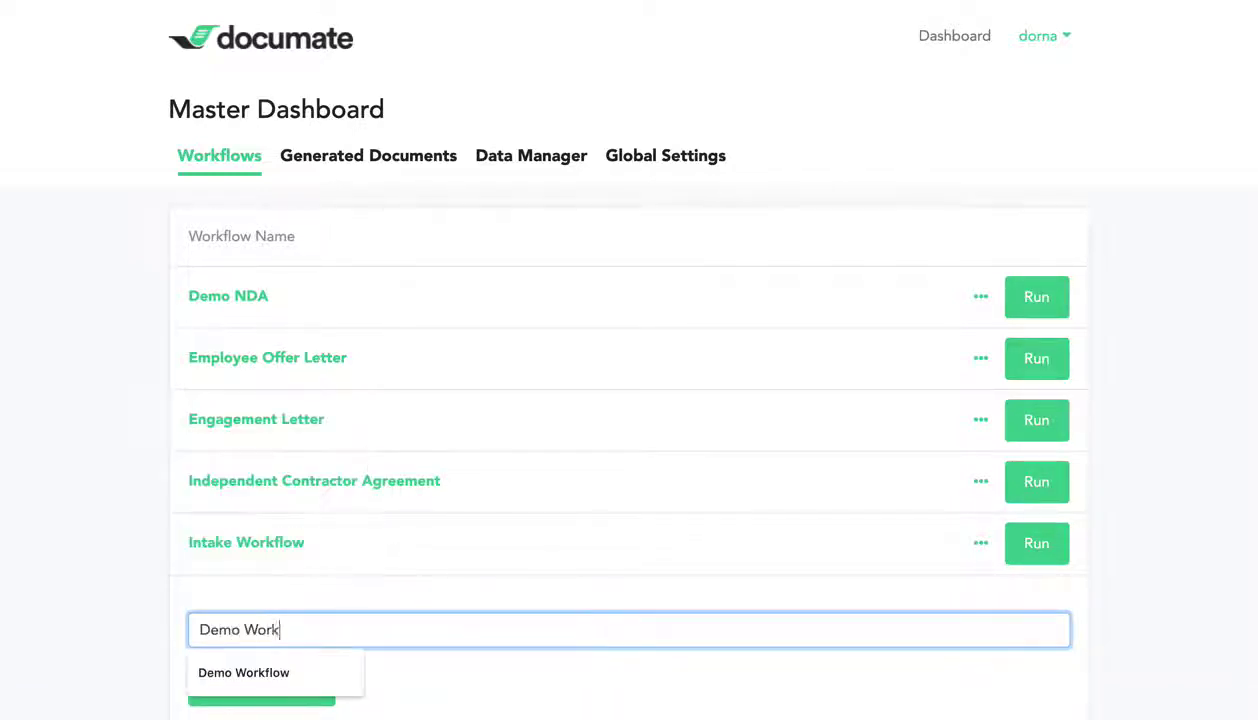
click(257, 697)
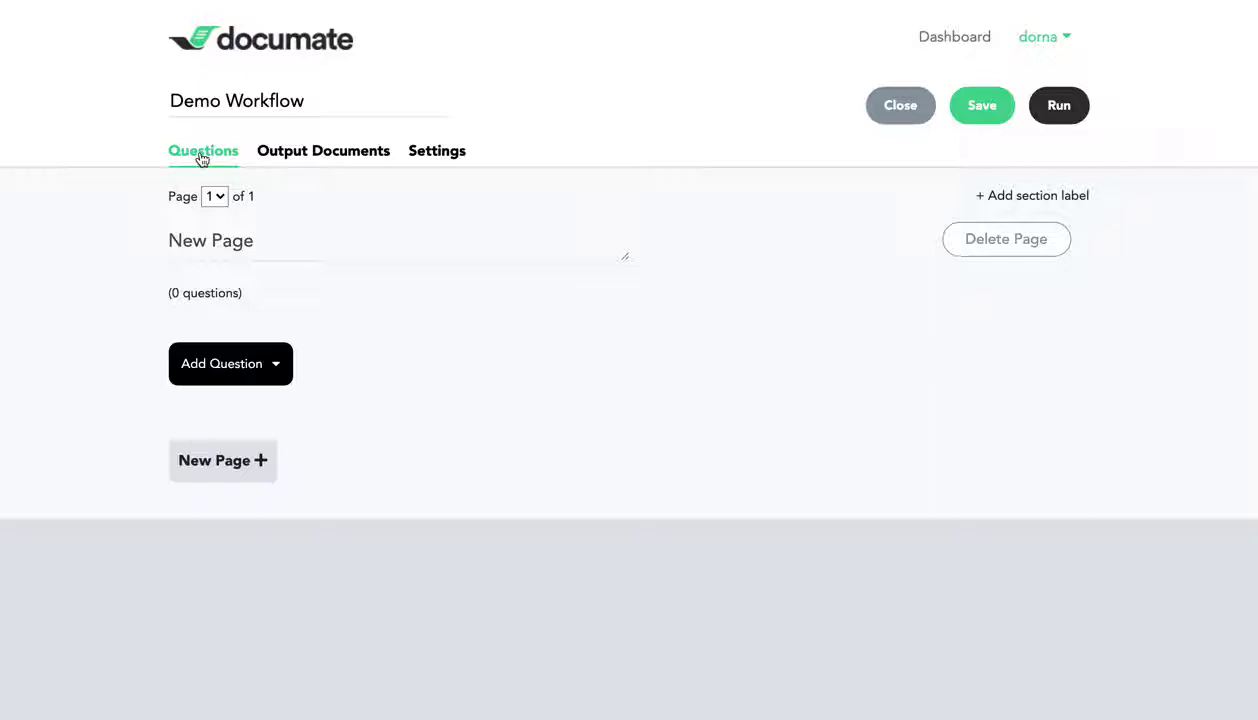
click(326, 158)
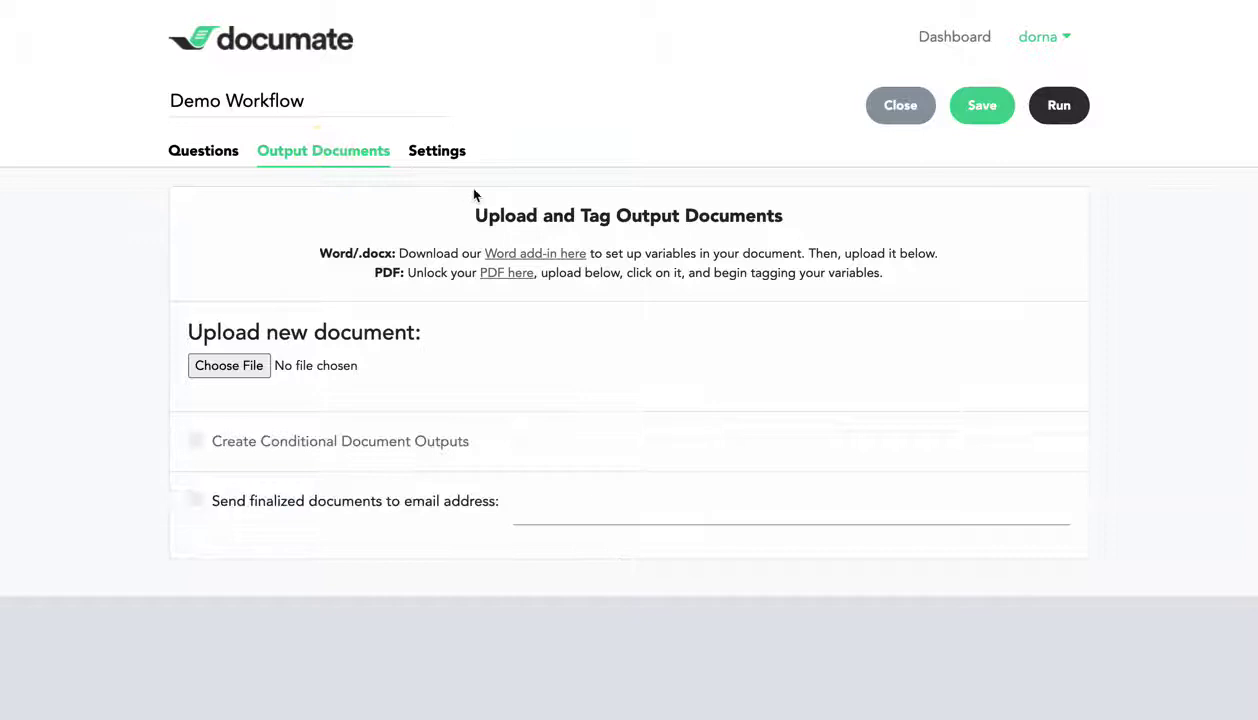
click(203, 151)
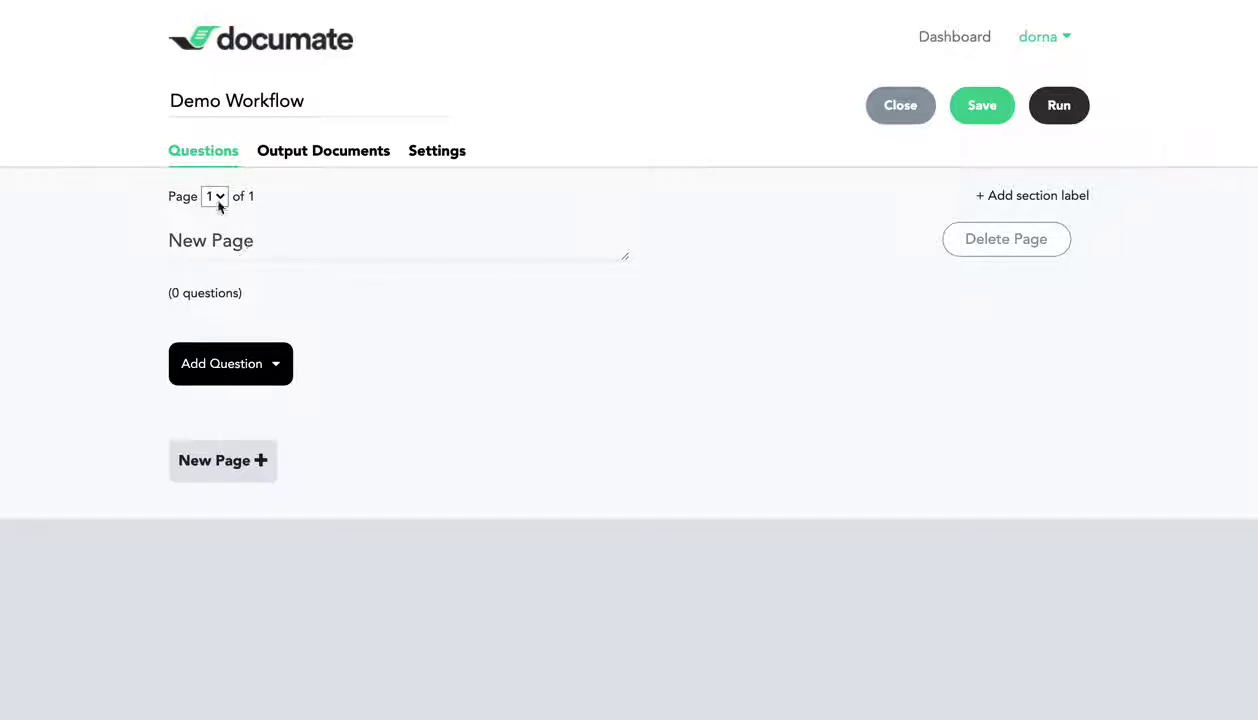
Replace the page title 'New Page' with 'General Information'
drag(315, 243, 56, 241)
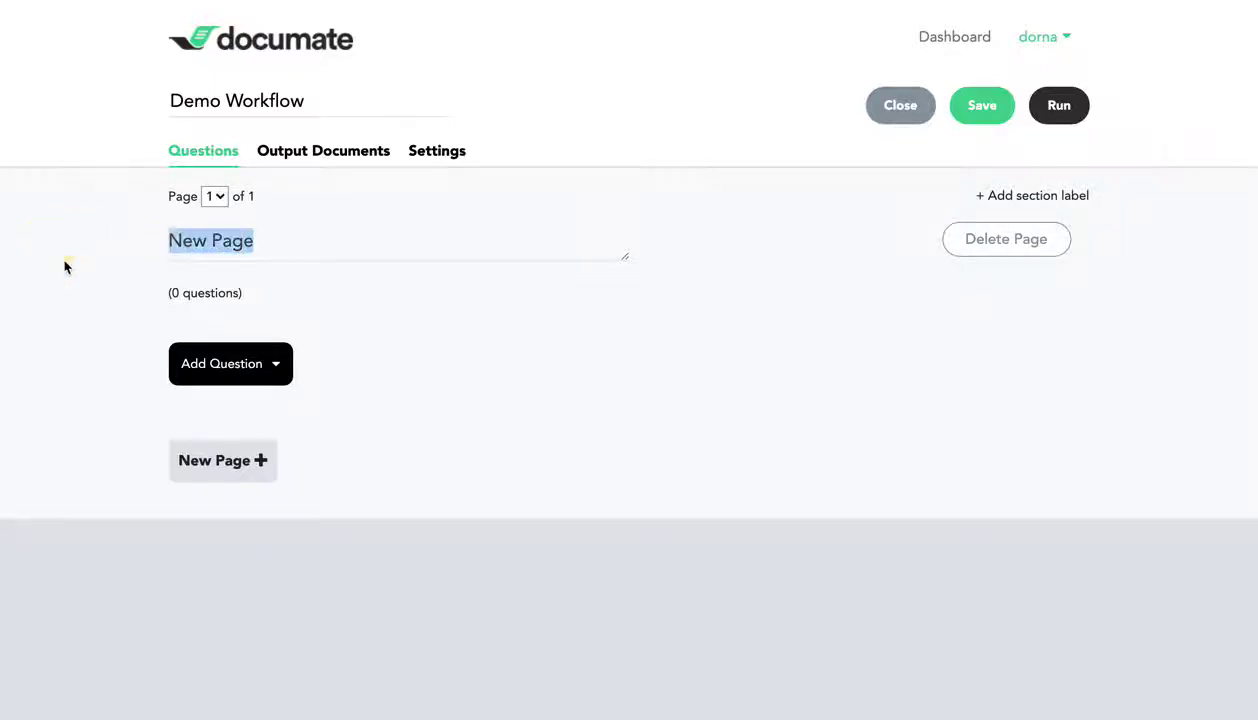
text(General Inf)
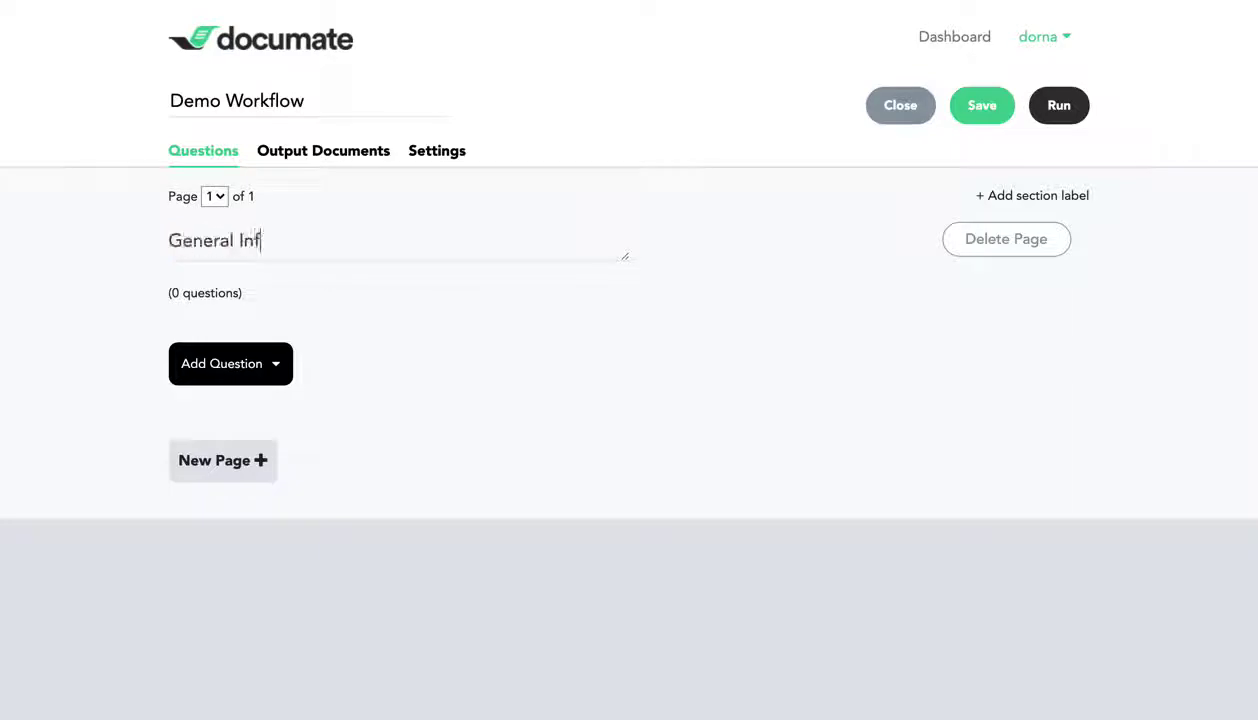
text(ormation)
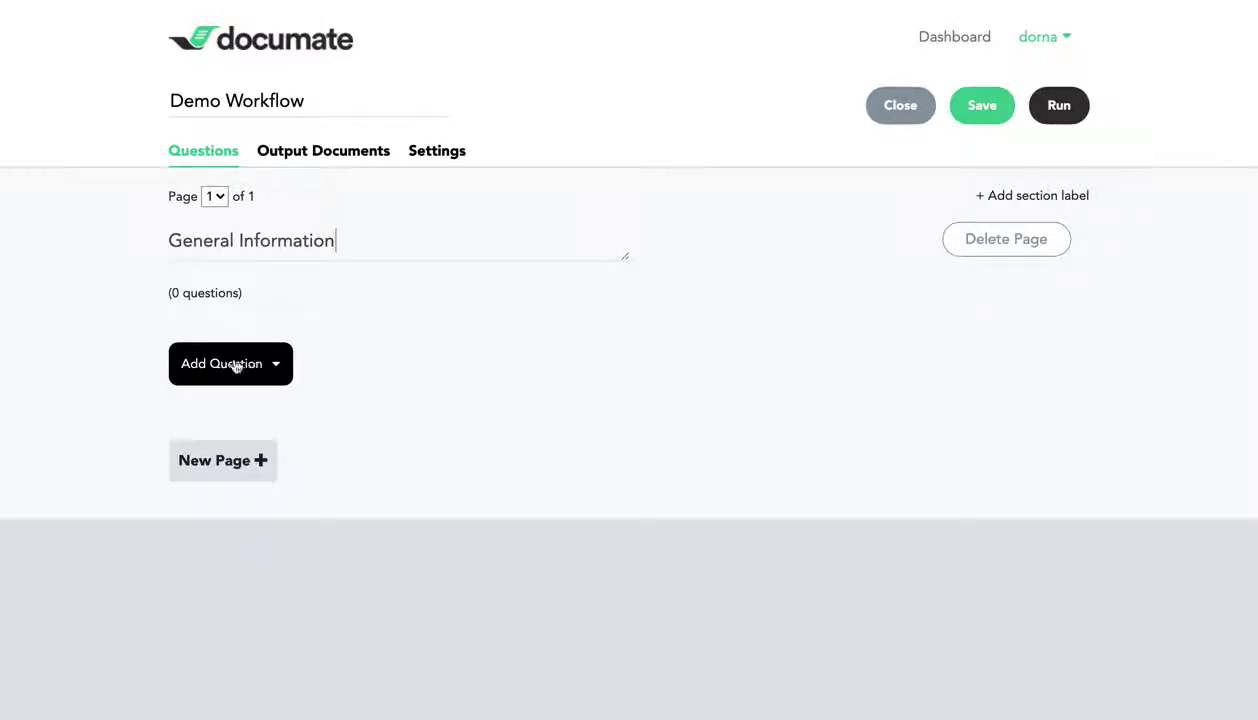
Add a Text question 'What is the client's name?' stored in variable clientname
click(277, 363)
scroll(346, 363, down, 3)
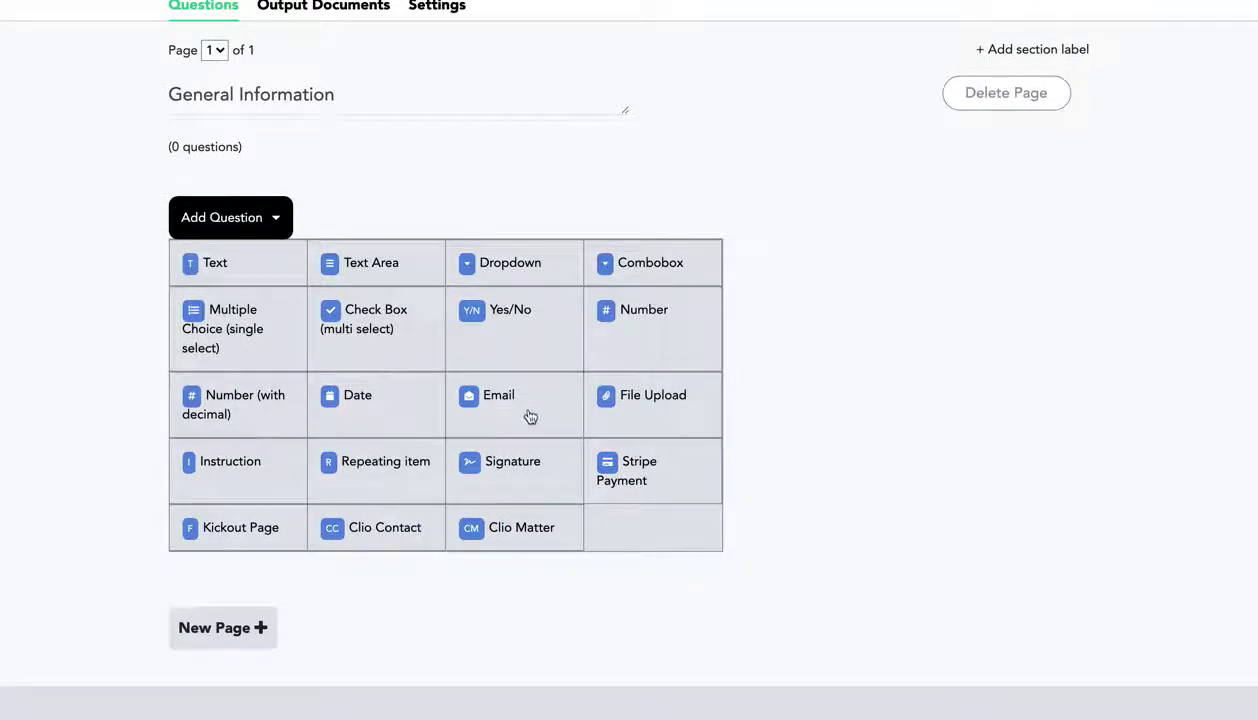
scroll(400, 350, up, 1)
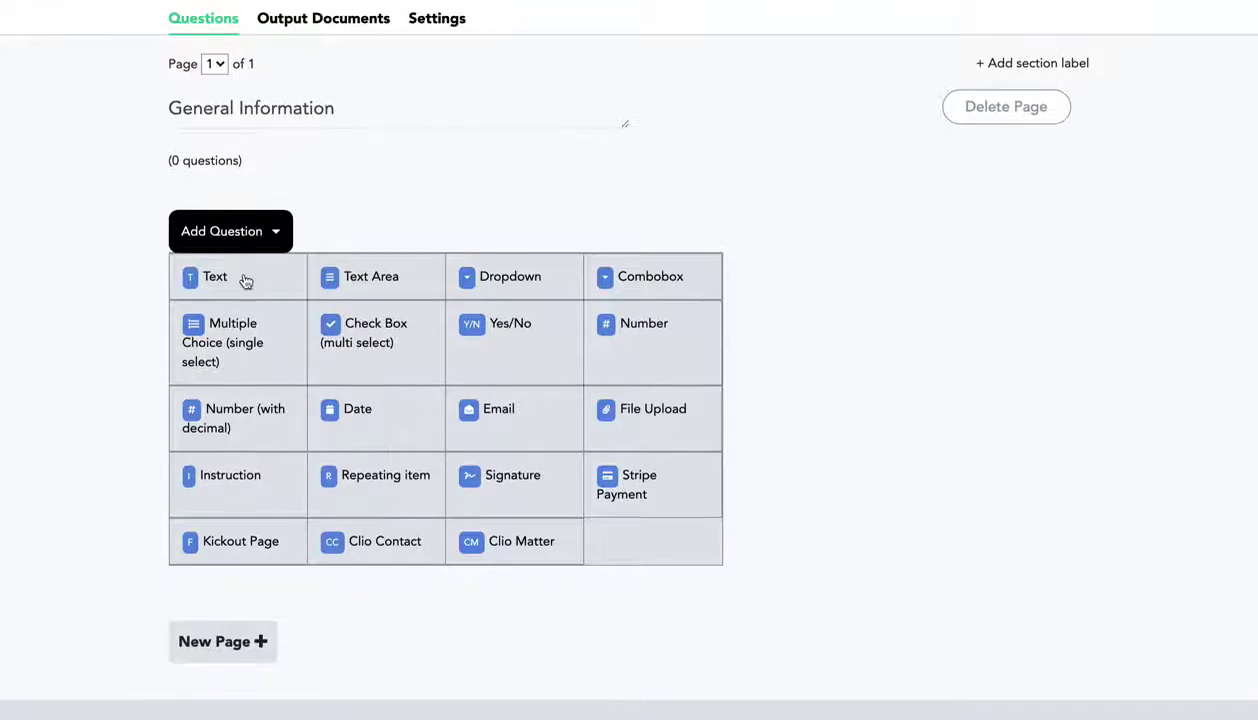
click(225, 279)
click(362, 337)
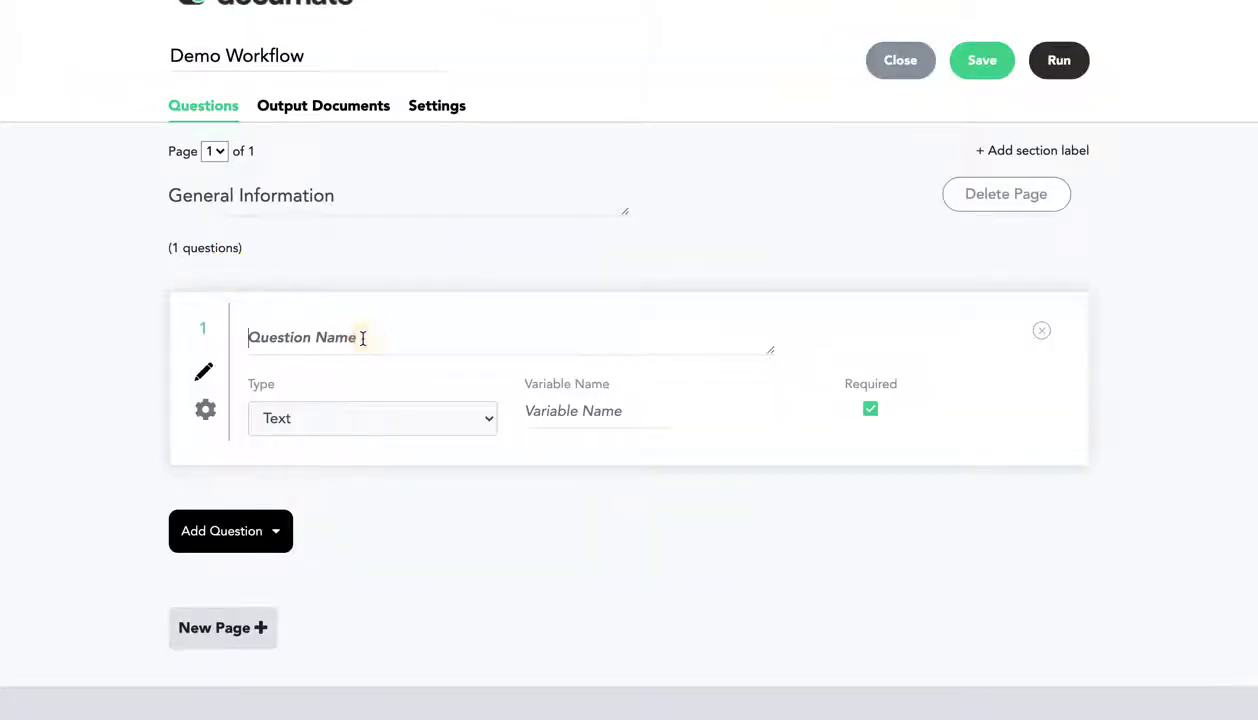
text(What is the)
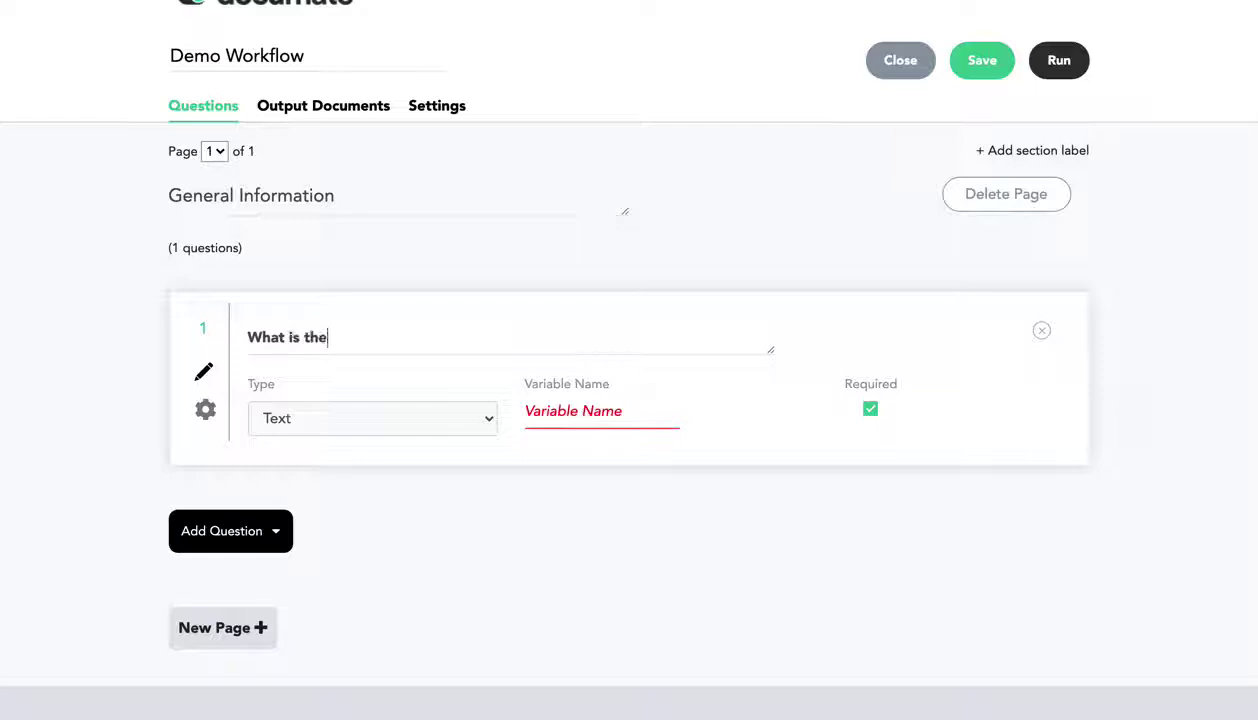
text( client's name?)
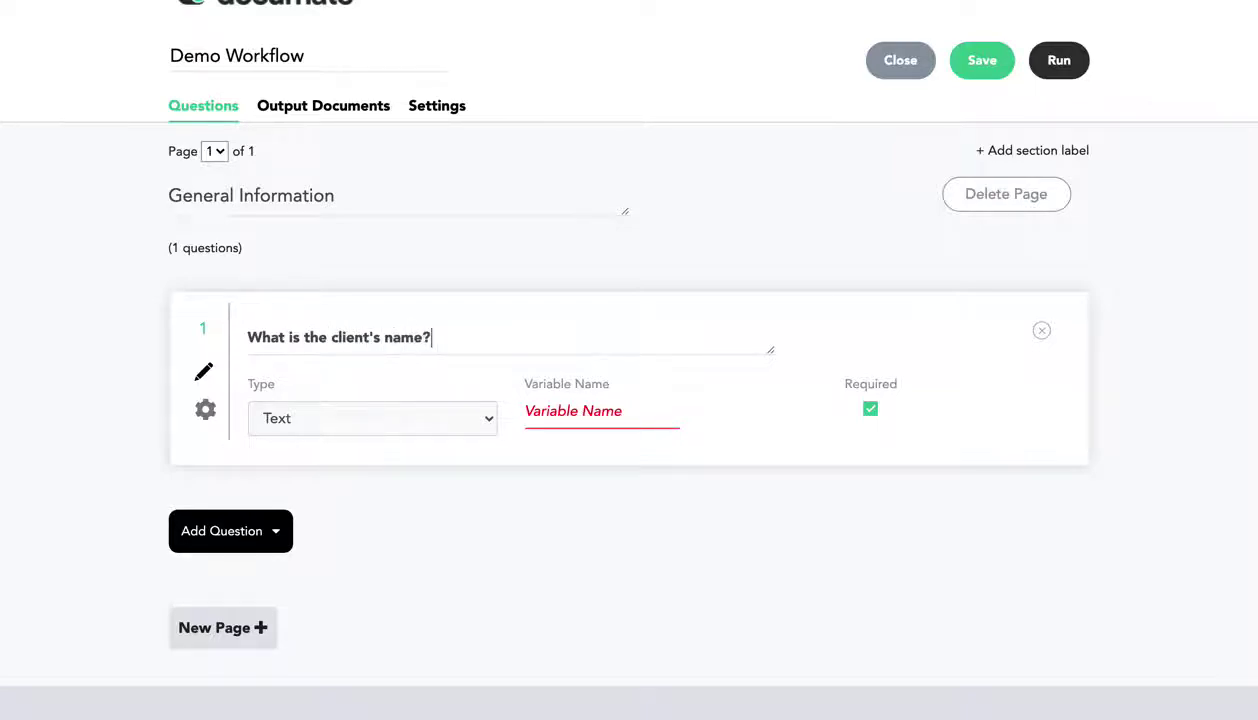
key(Tab)
key(Tab)
text(cl)
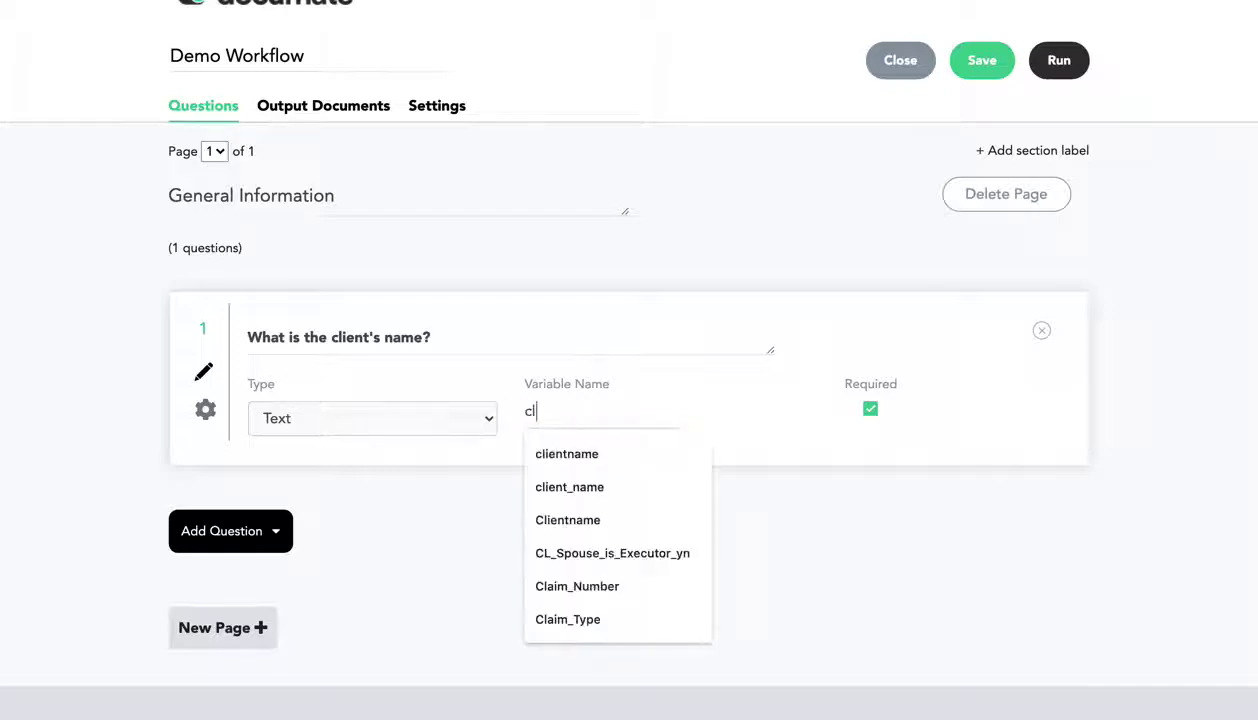
text(ientname)
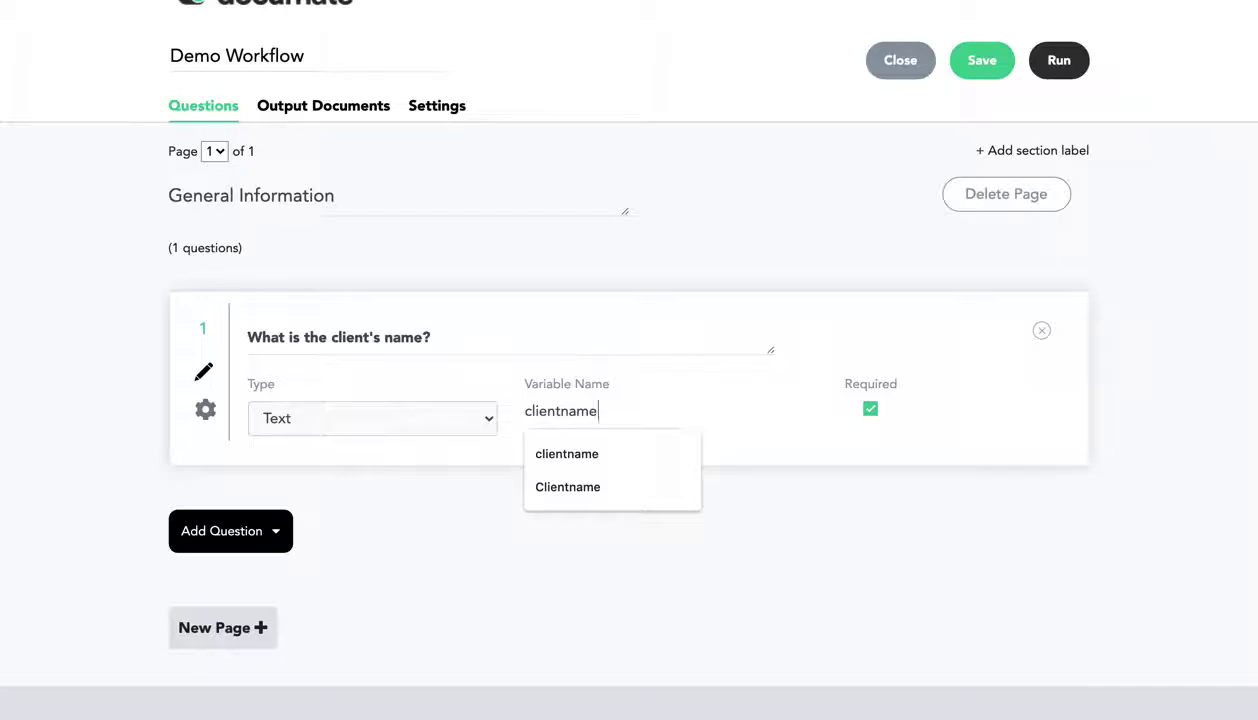
click(755, 531)
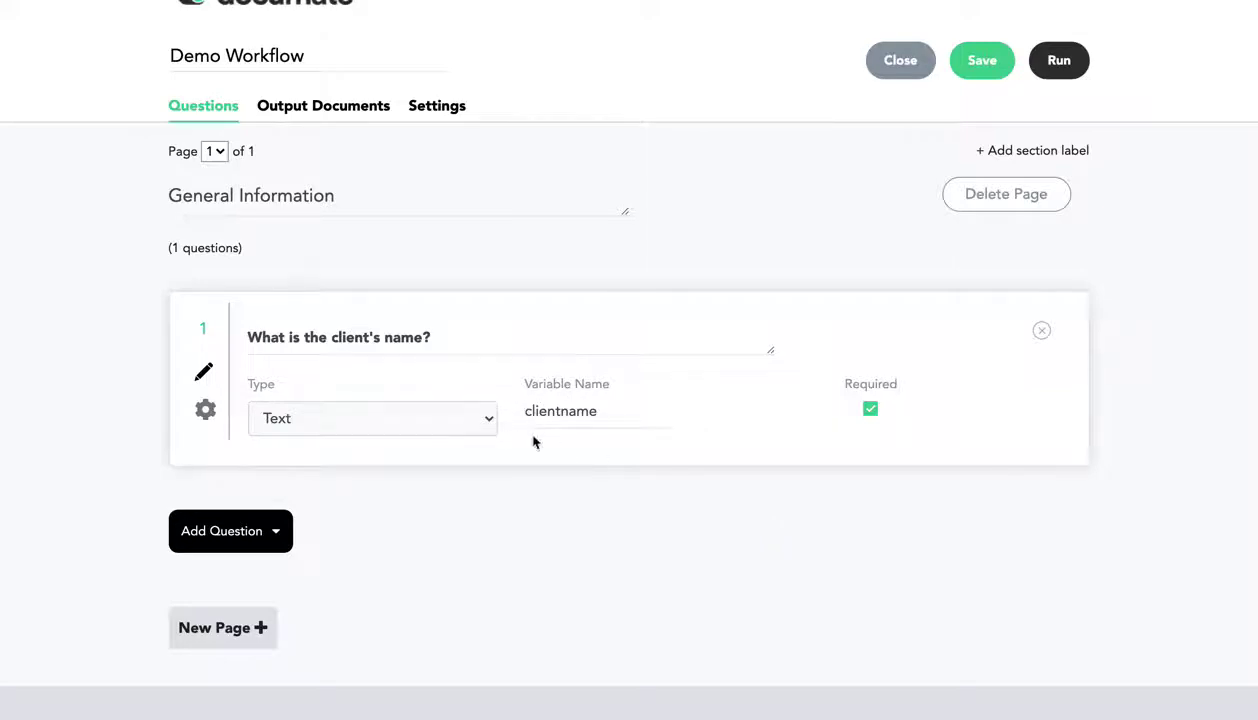
scroll(569, 430, up, 1)
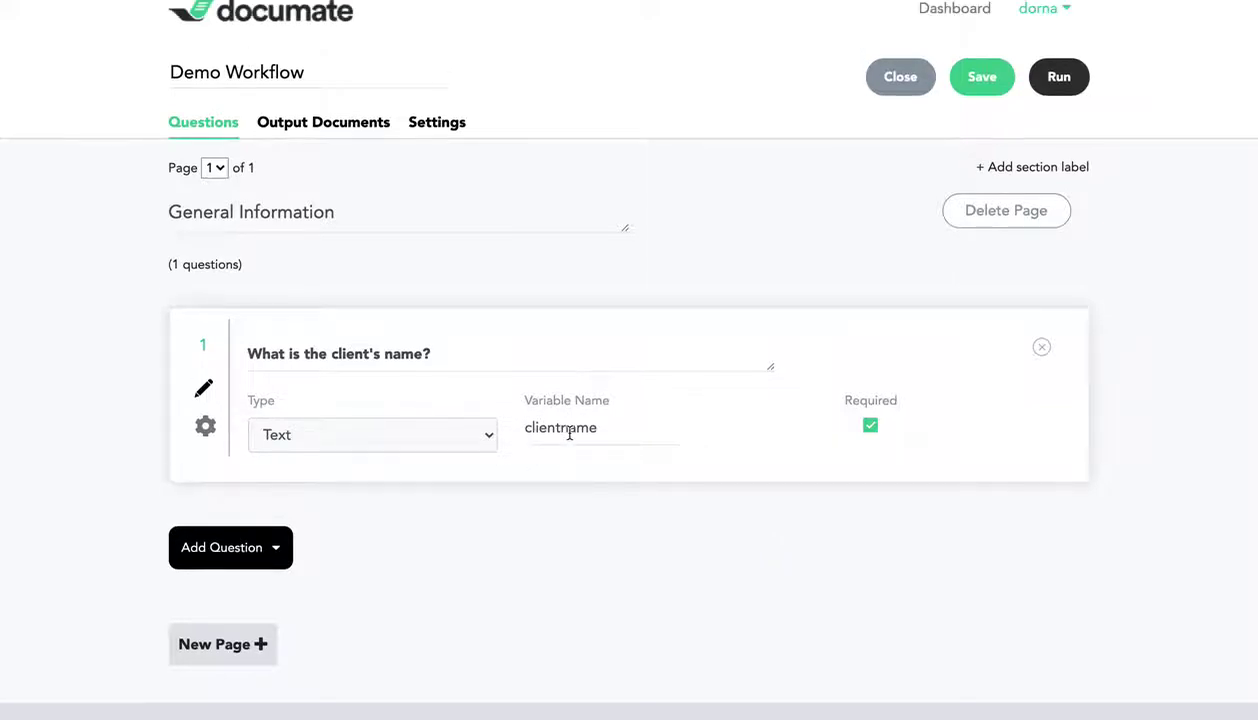
scroll(569, 433, down, 1)
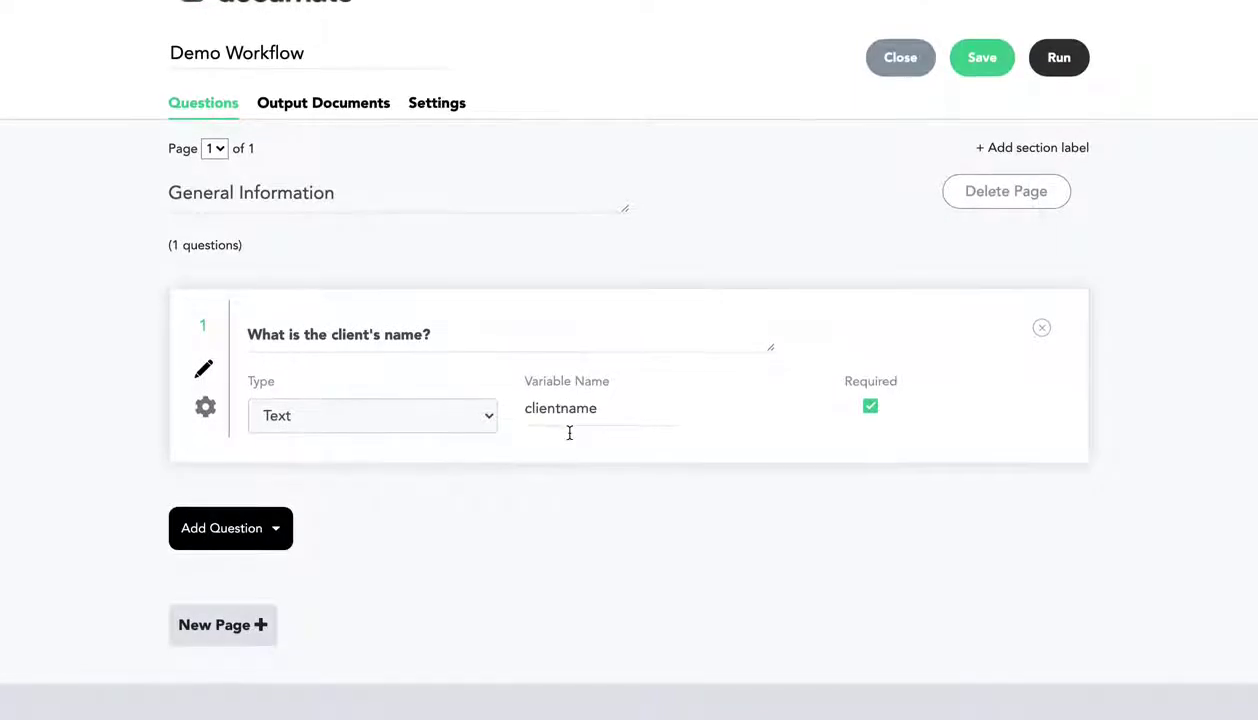
scroll(368, 458, up, 1)
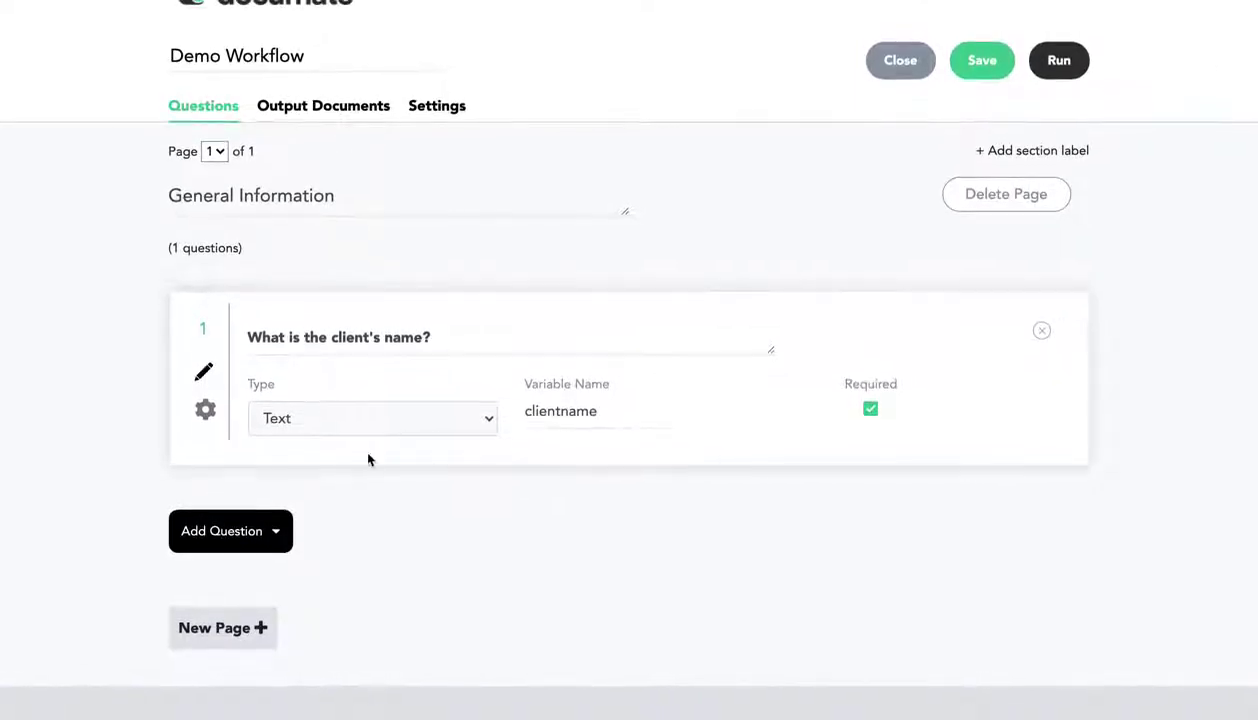
Add a single-select multiple choice question 'What is the marital status?' with variable marital_status
click(254, 538)
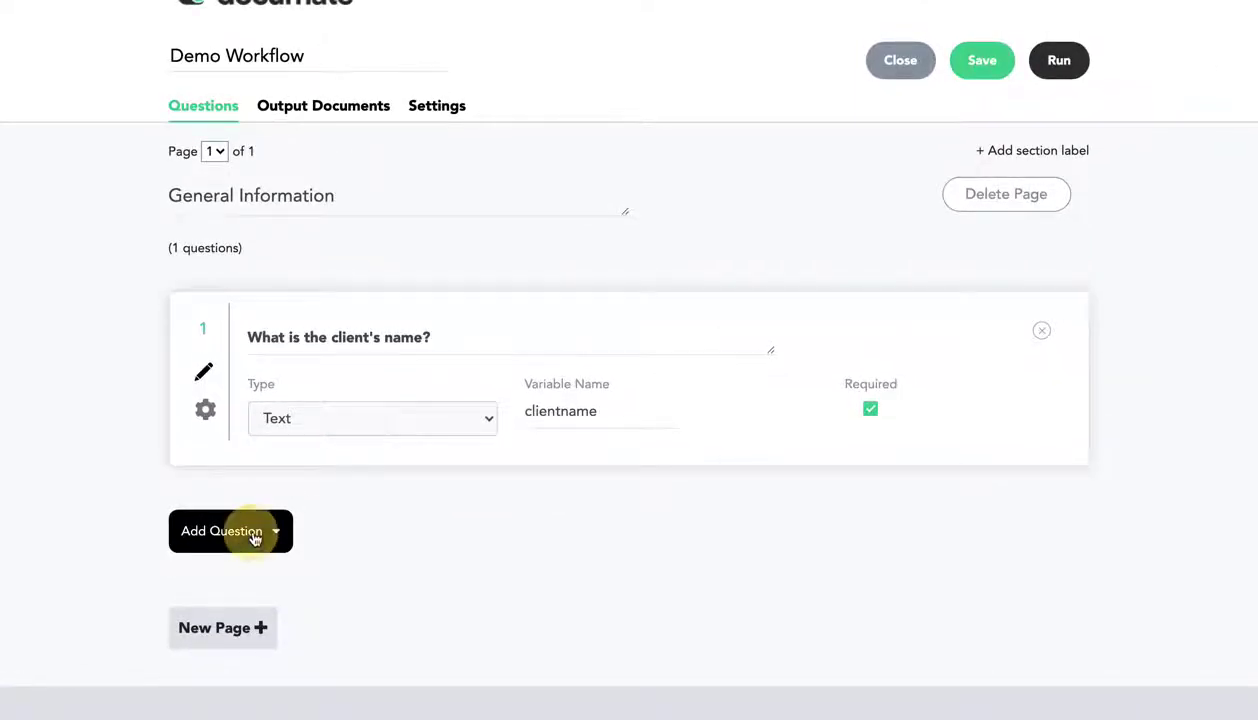
scroll(403, 508, down, 4)
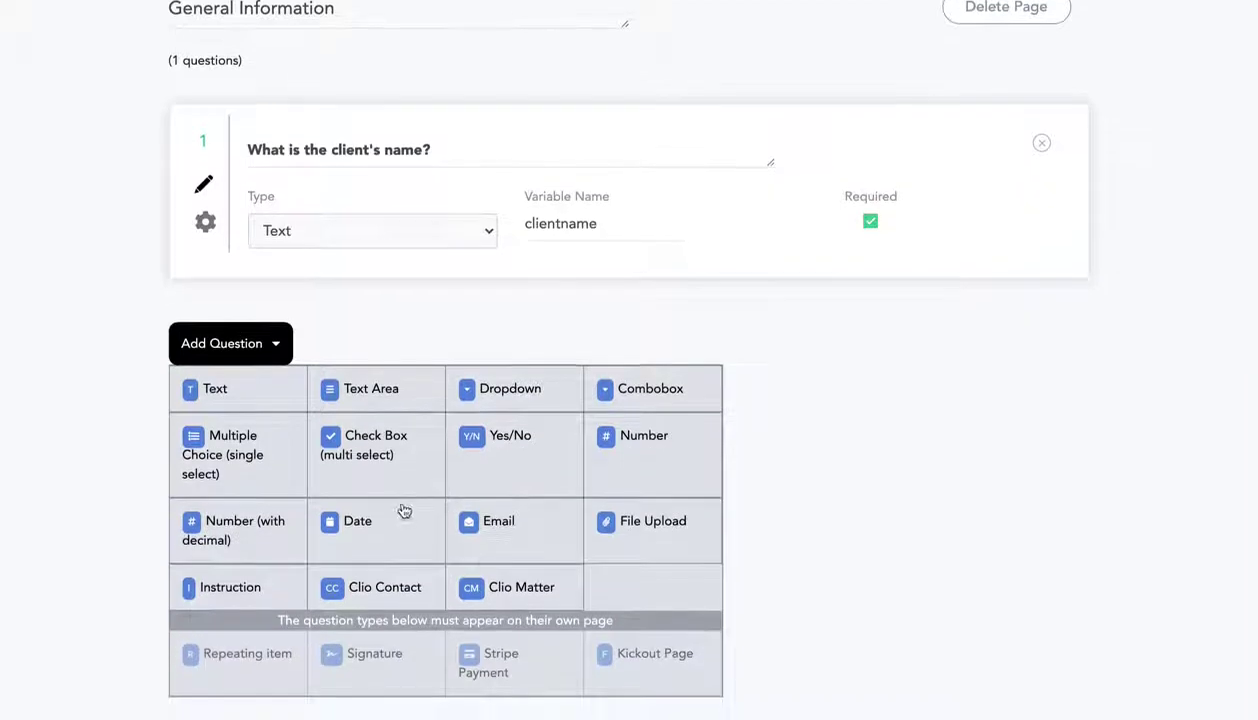
click(238, 441)
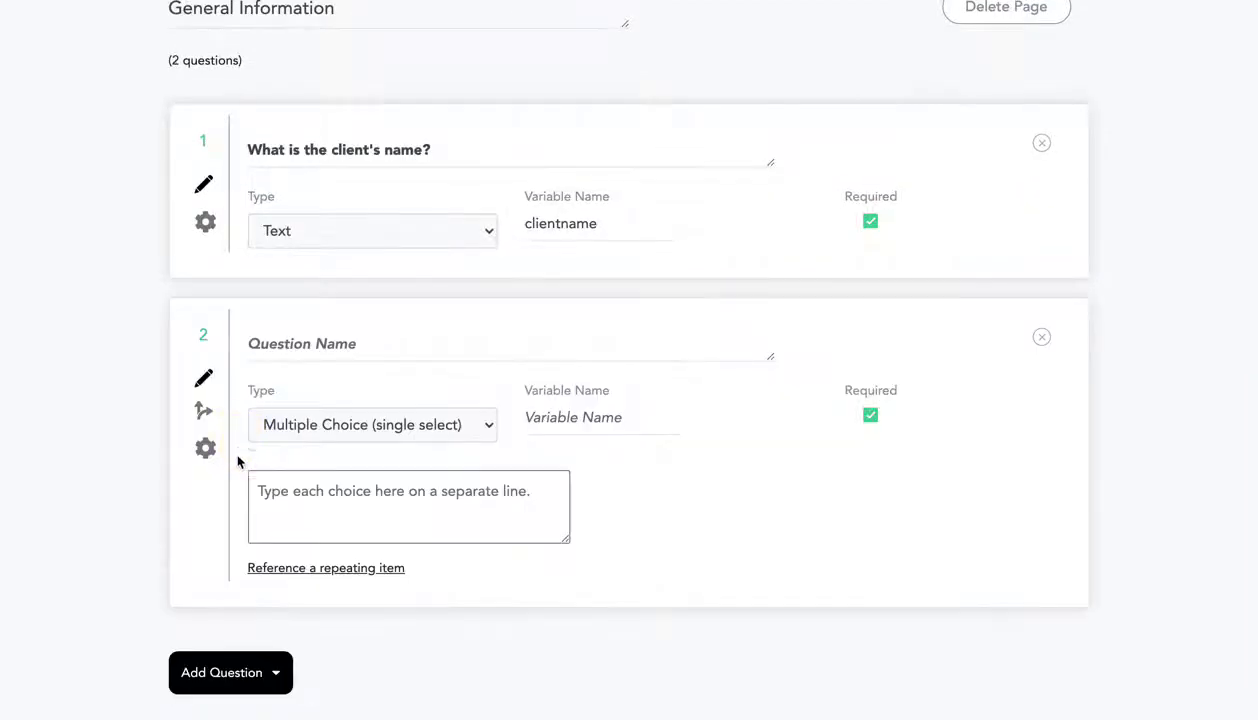
click(354, 340)
text(What is the ma)
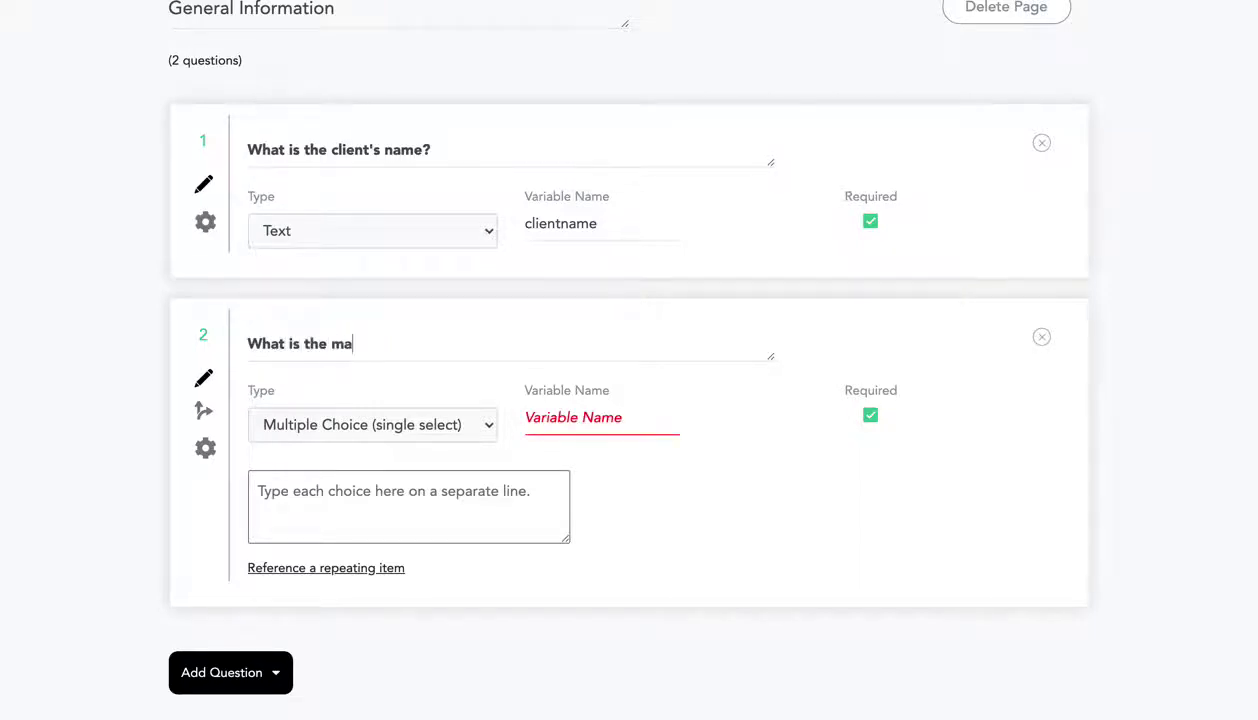
text(rtial ital status?)
key(Tab)
key(Tab)
text(mar)
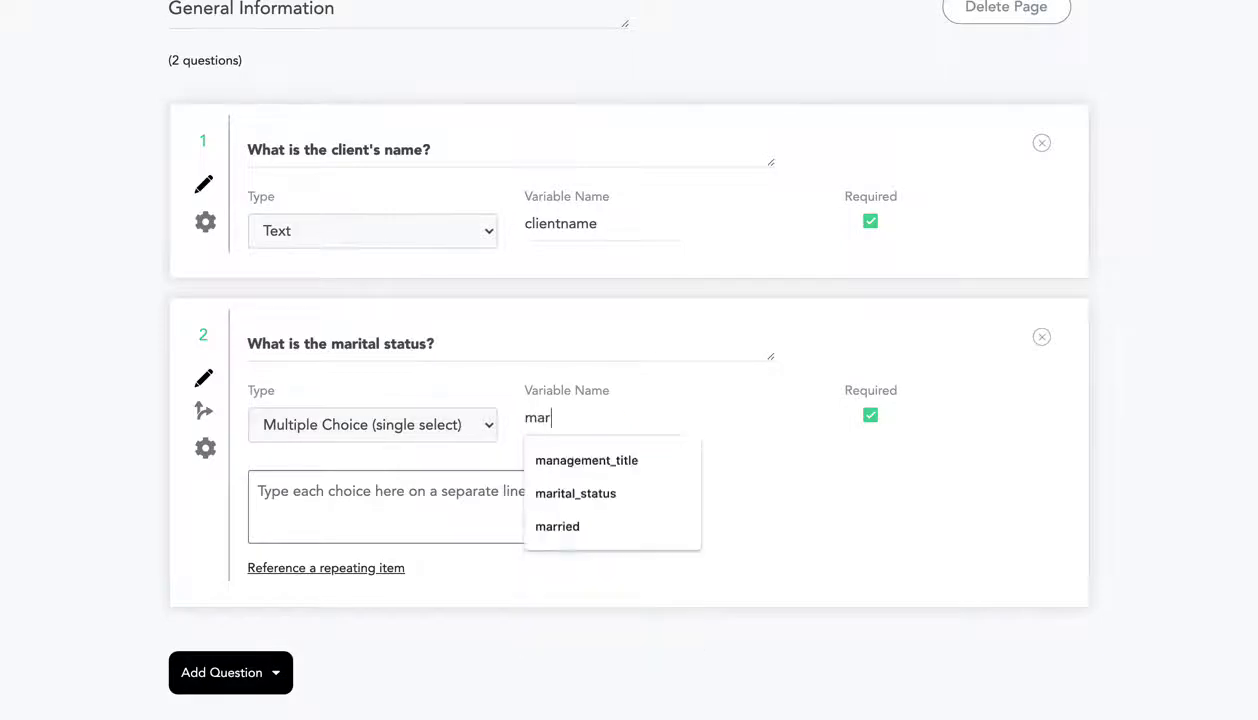
text(ital)
key(Down)
key(Return)
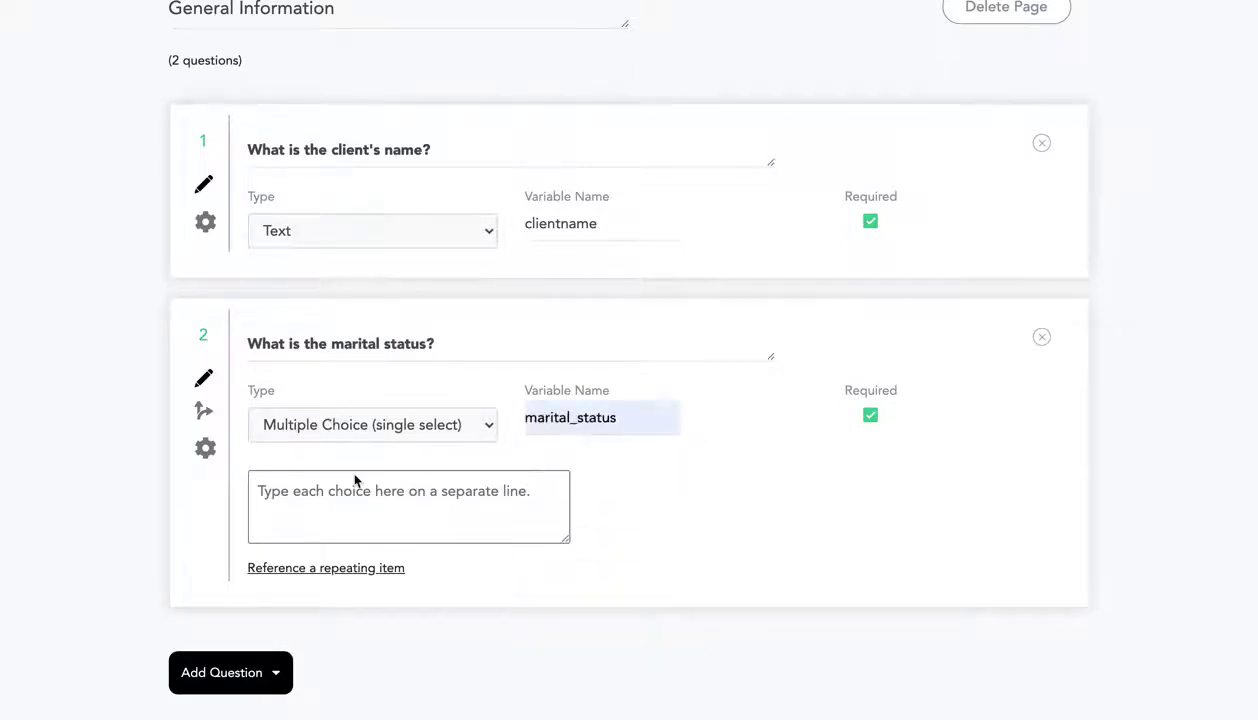
Enter the answer choices Married, Single and Divorced
click(385, 492)
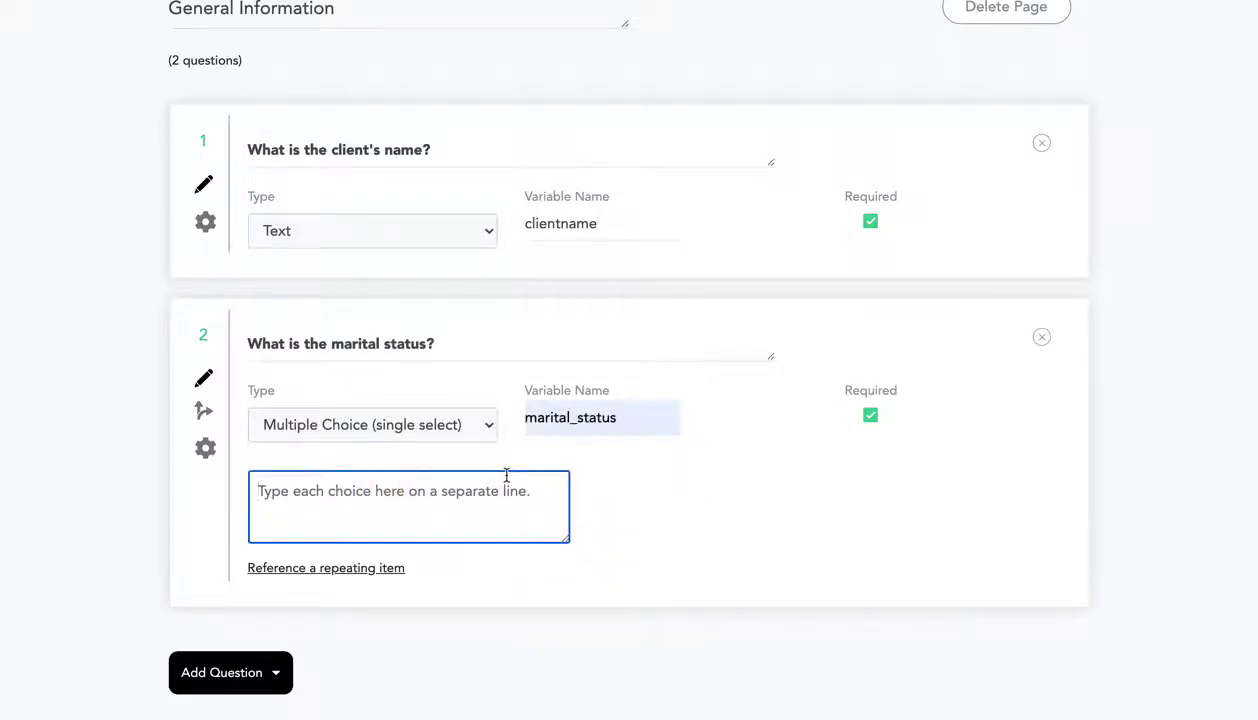
text(Married )
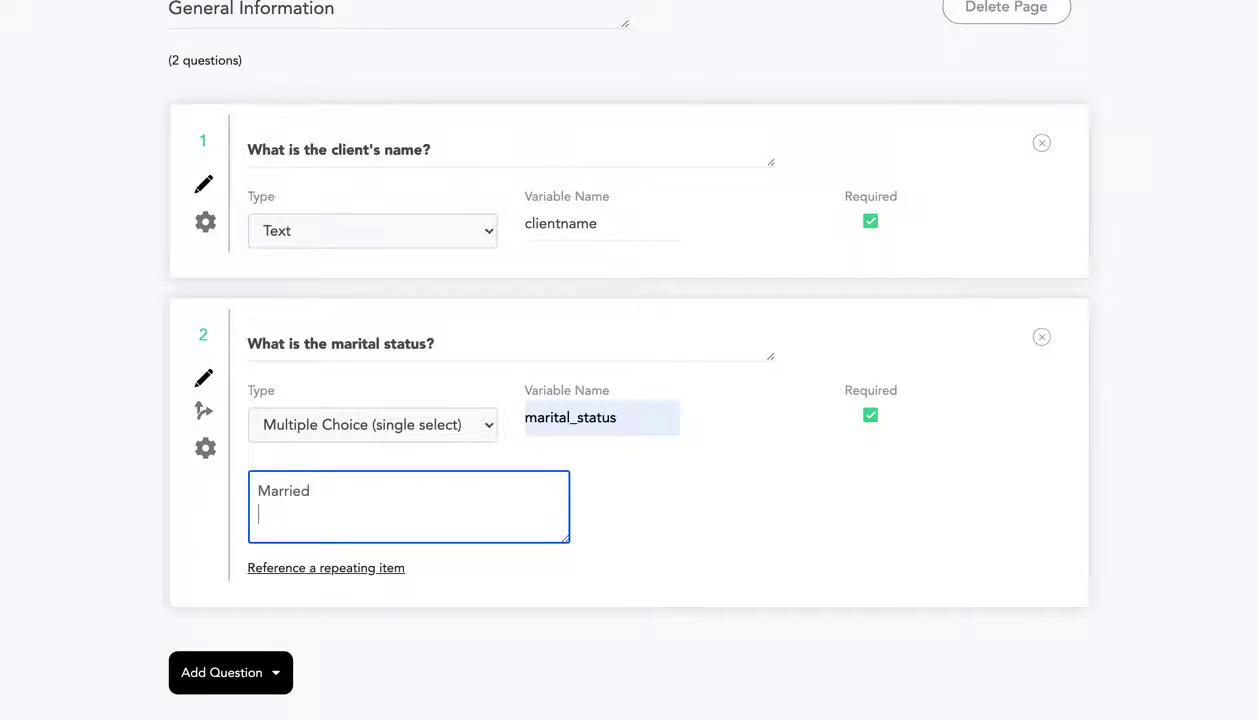
text(Single)
key(Return)
text(Divorced)
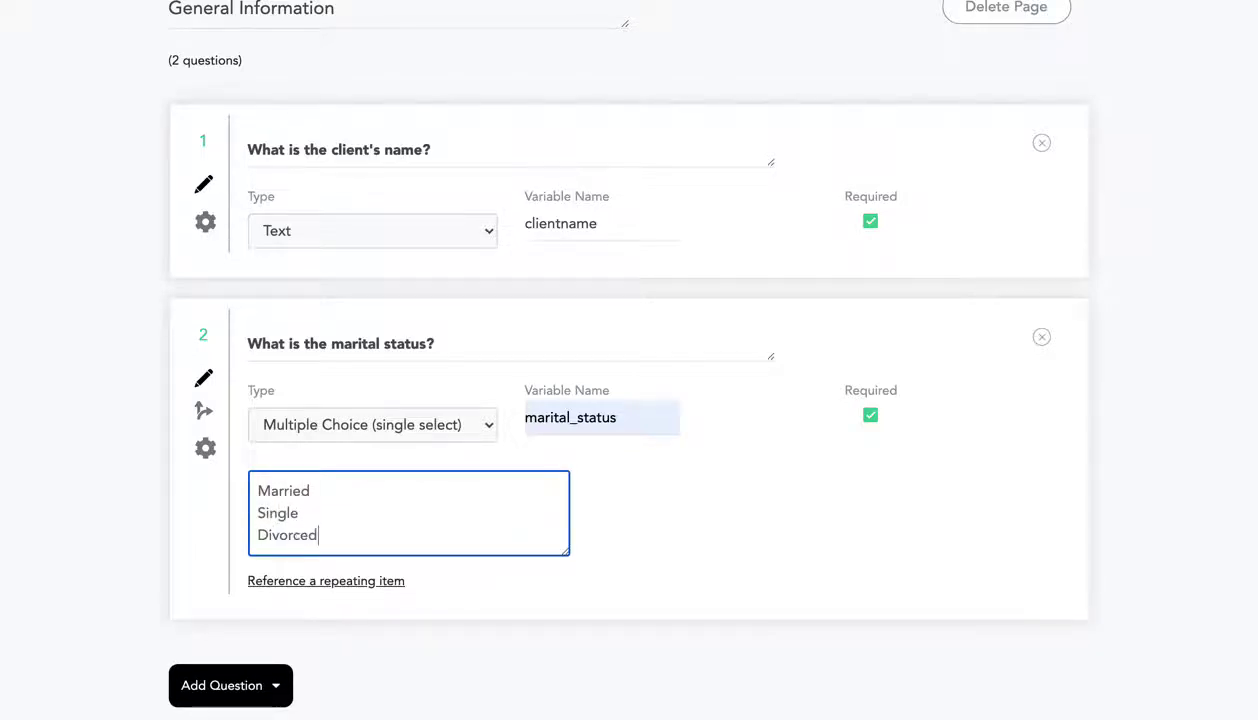
scroll(300, 536, down, 3)
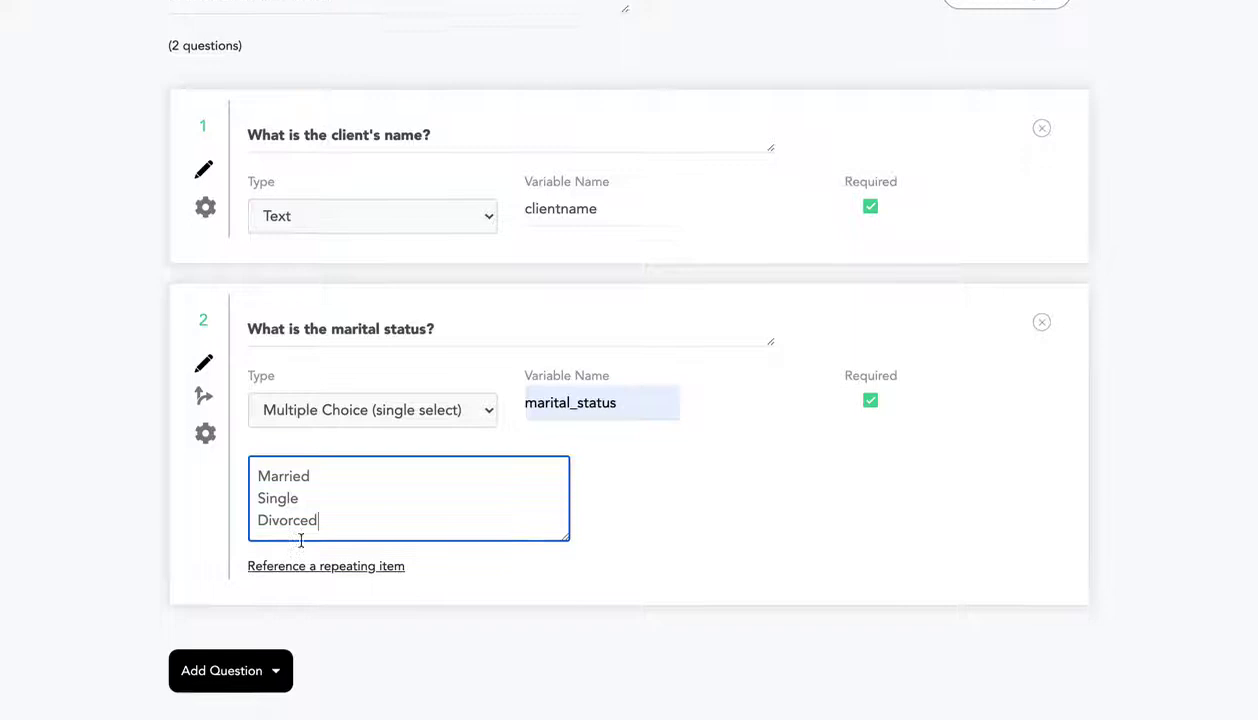
Add a third Text question, 'What is the spouse's name?', with variable spousename
click(256, 562)
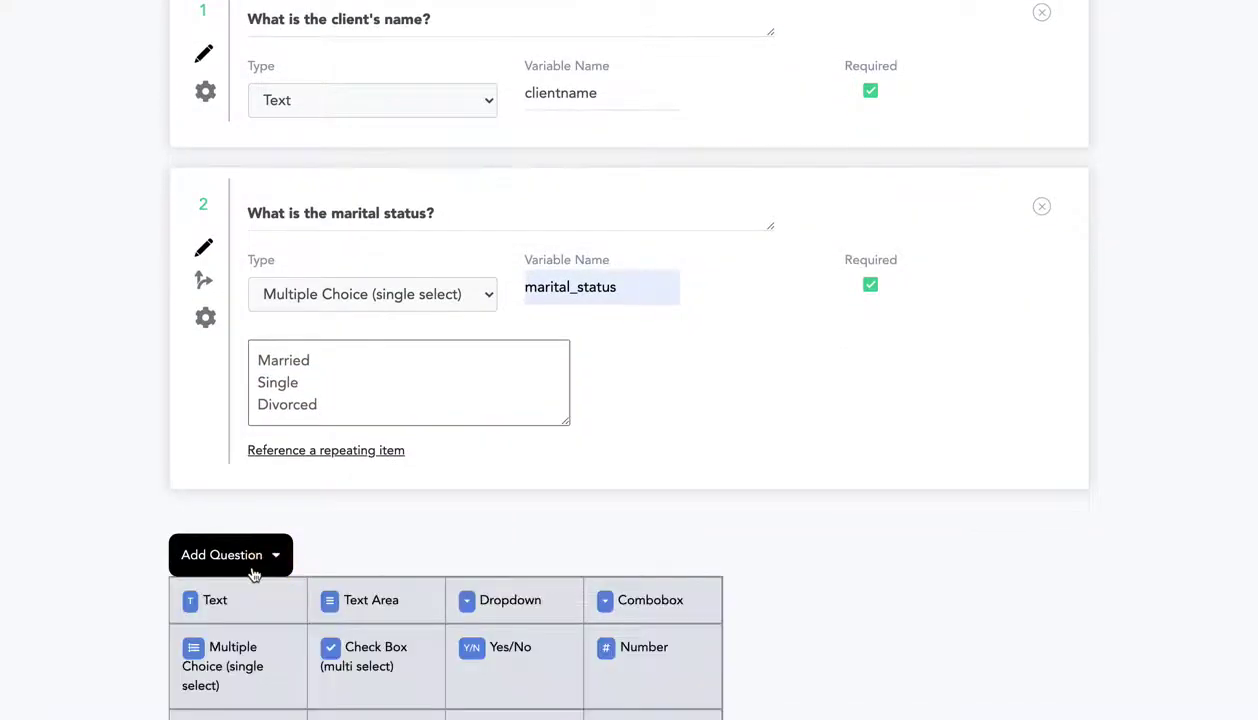
scroll(254, 572, down, 1)
click(232, 536)
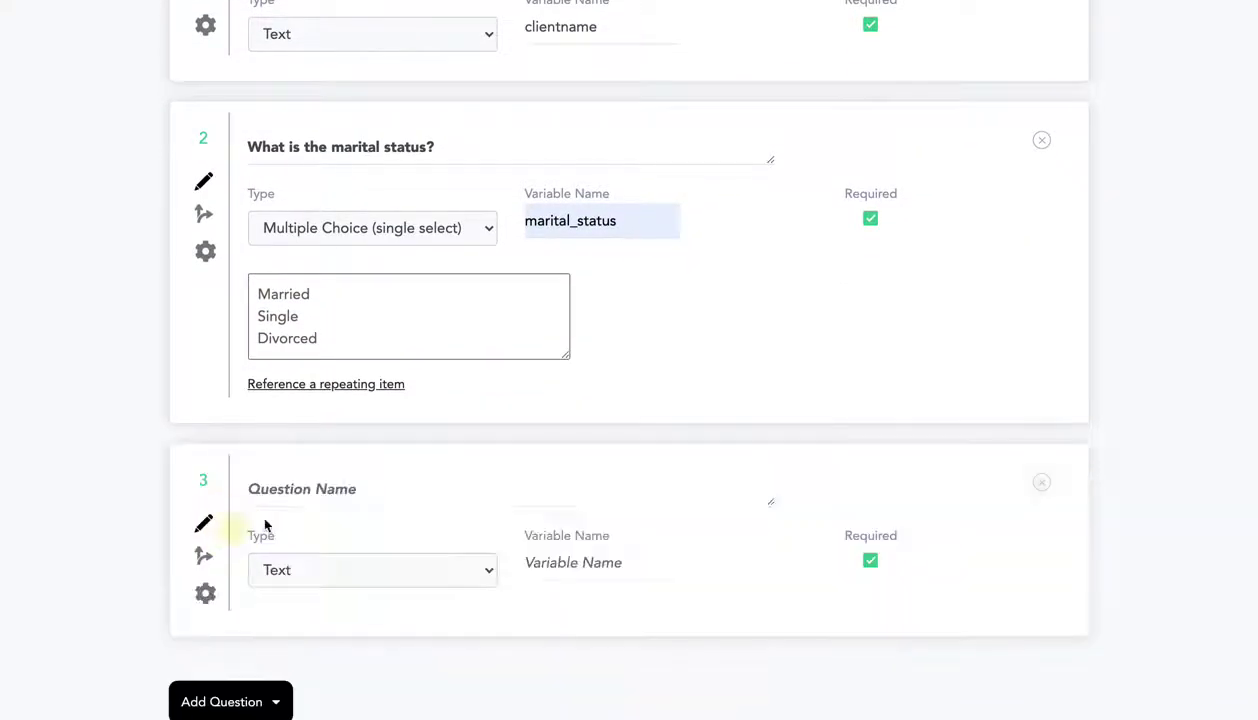
click(323, 496)
text(What i)
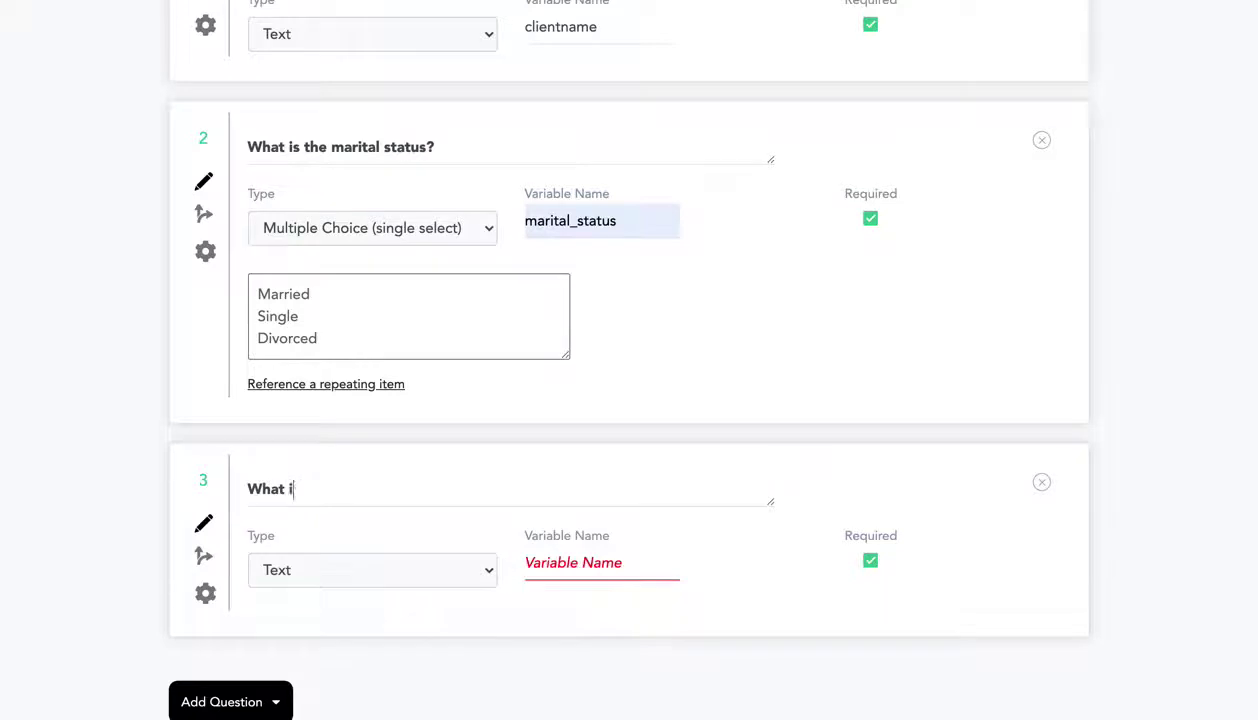
text(s the spouse's nam)
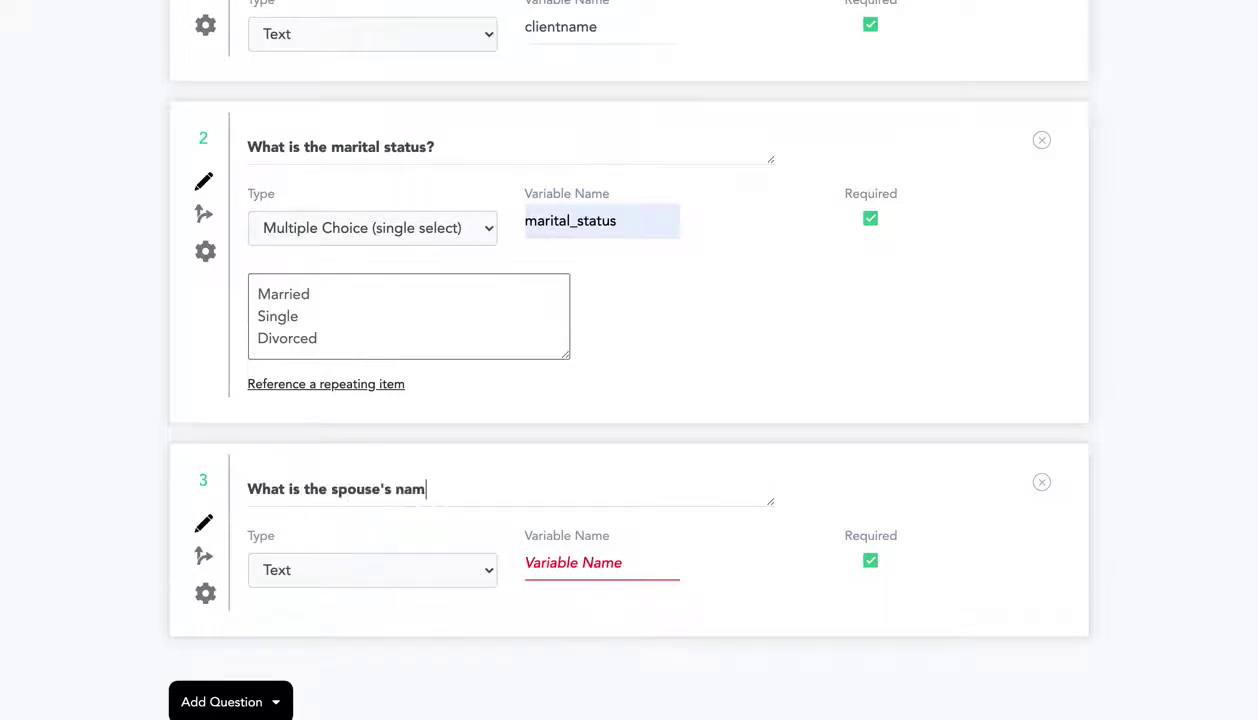
text(e?)
click(566, 563)
text(spousename)
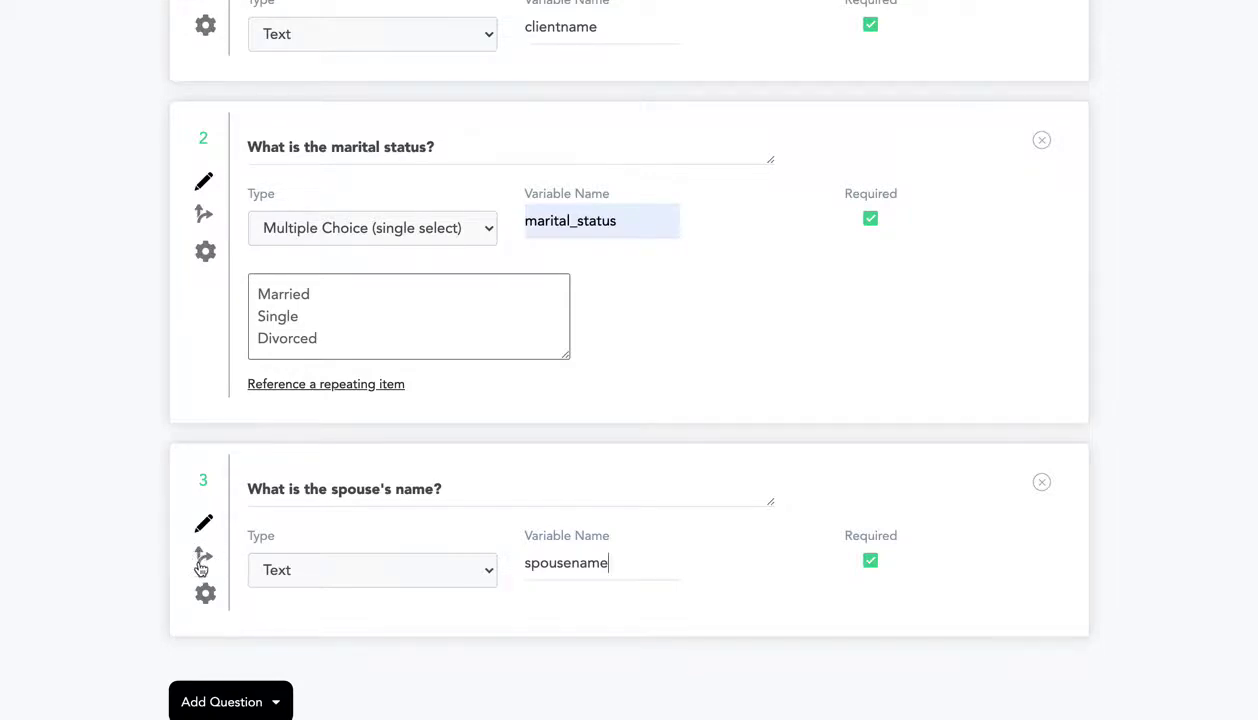
Give question 3 the display rule: Show if marital_status is Married
click(203, 558)
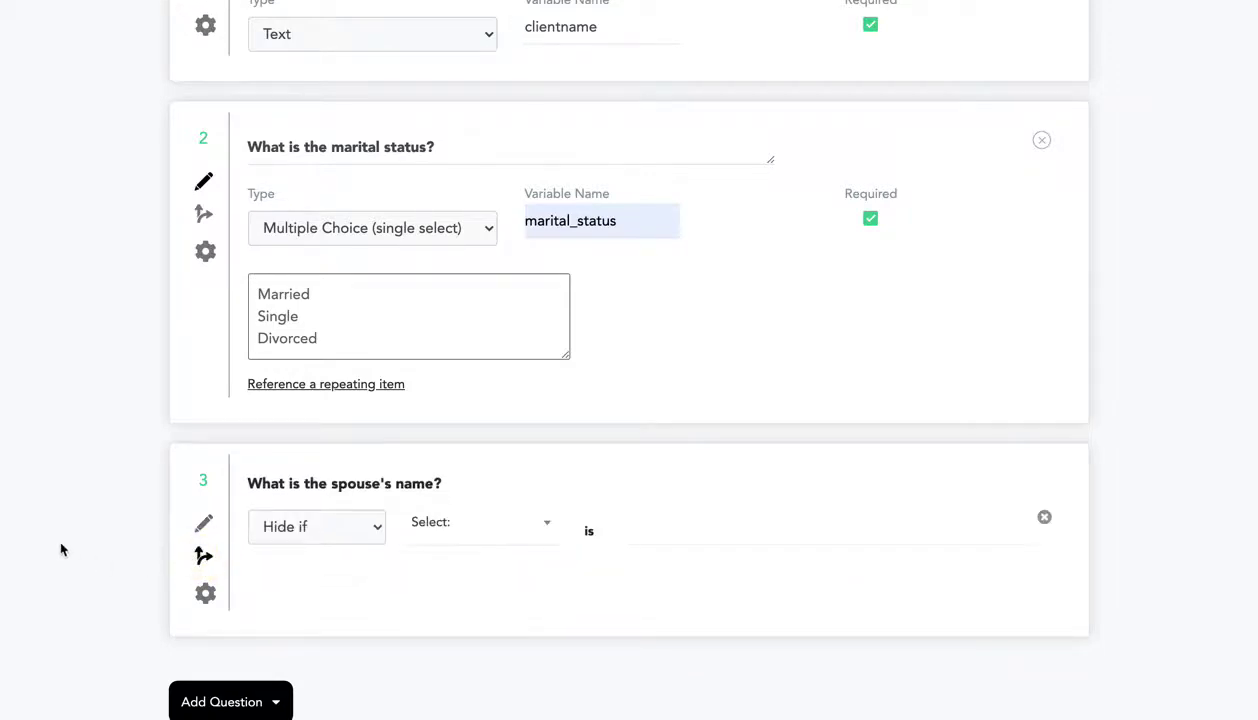
click(311, 535)
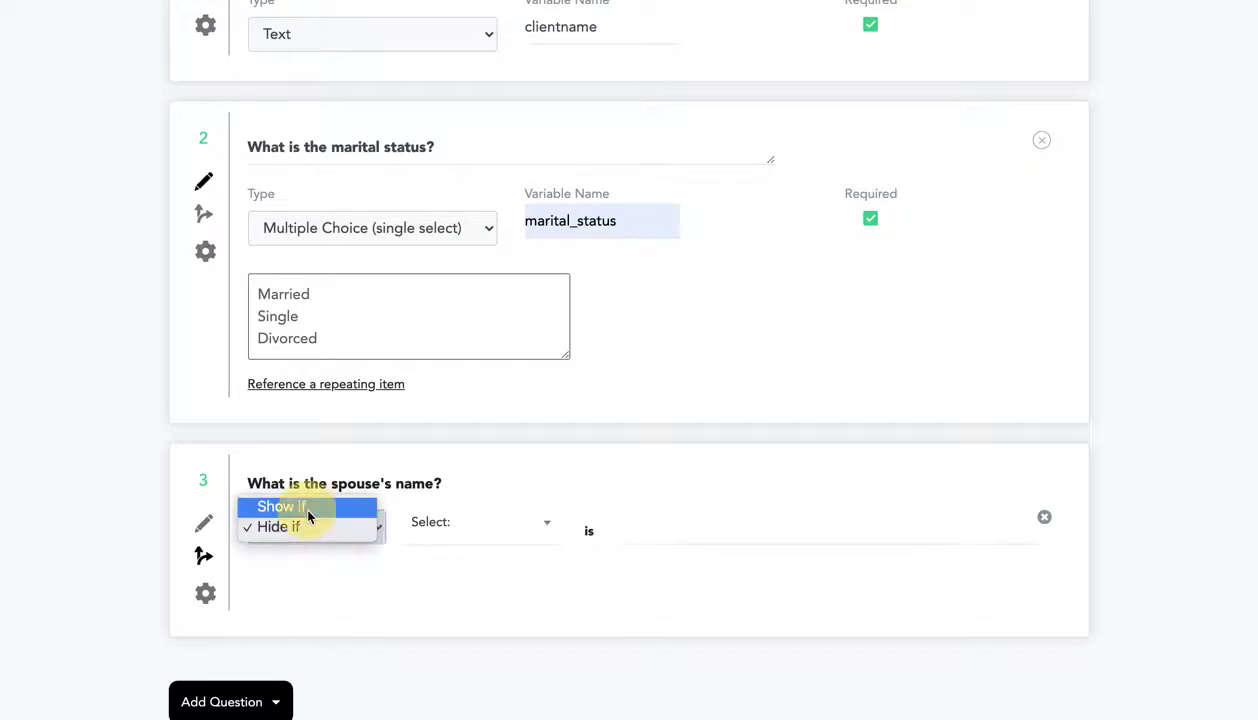
click(308, 508)
click(455, 526)
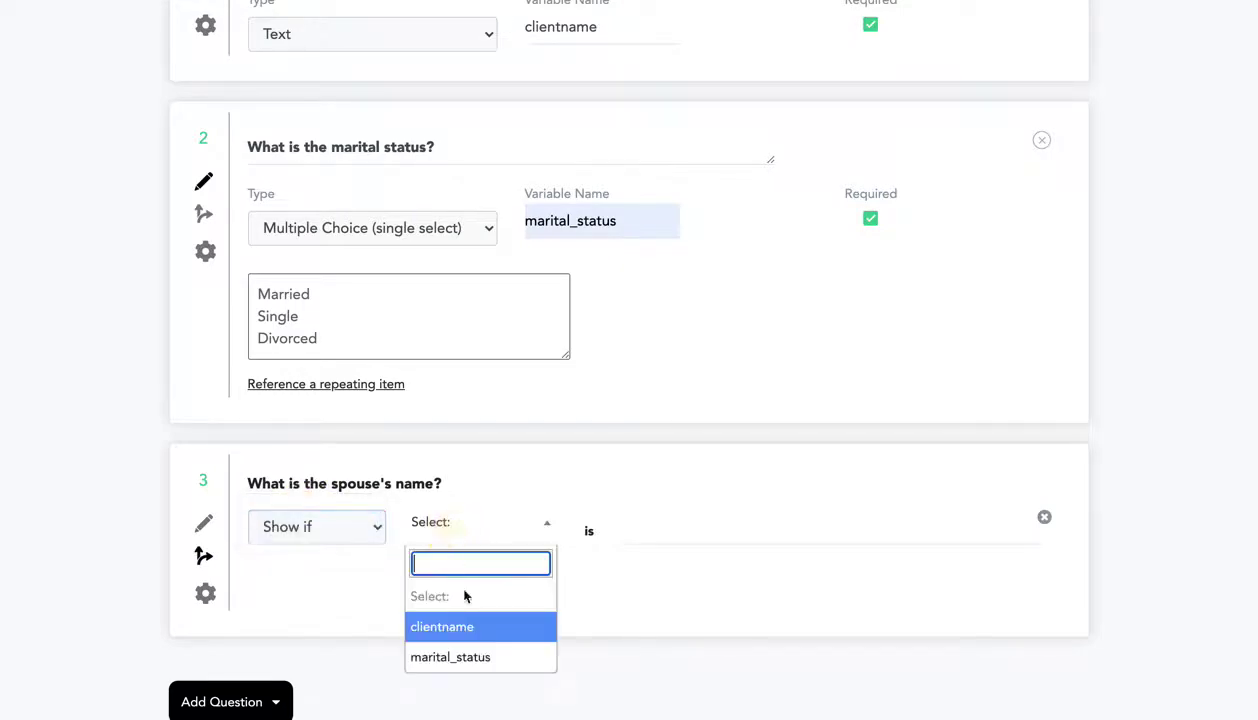
click(470, 659)
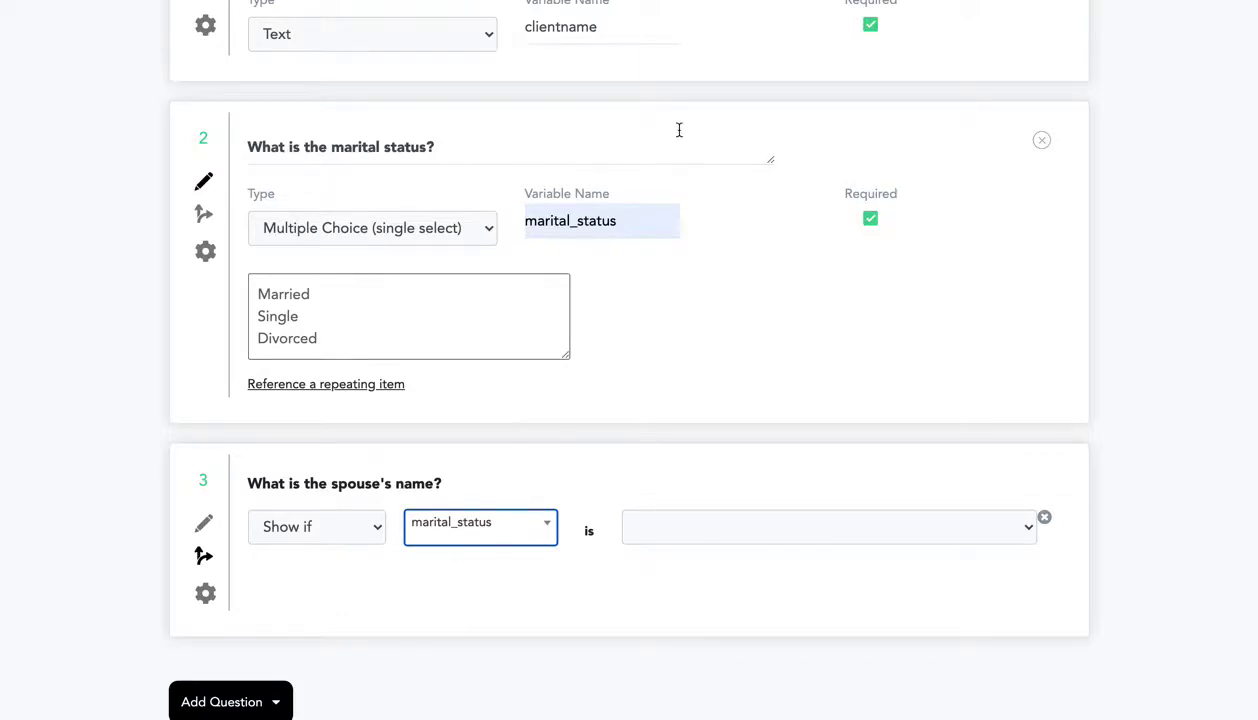
click(690, 536)
click(716, 546)
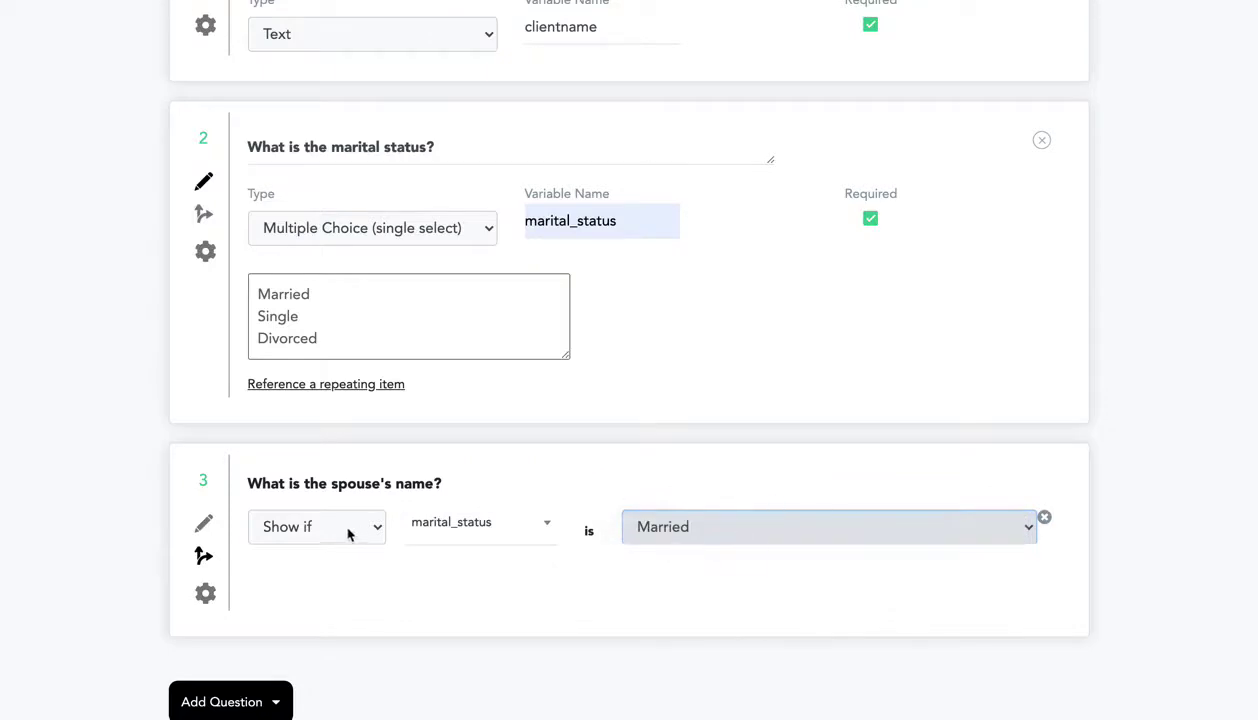
click(400, 455)
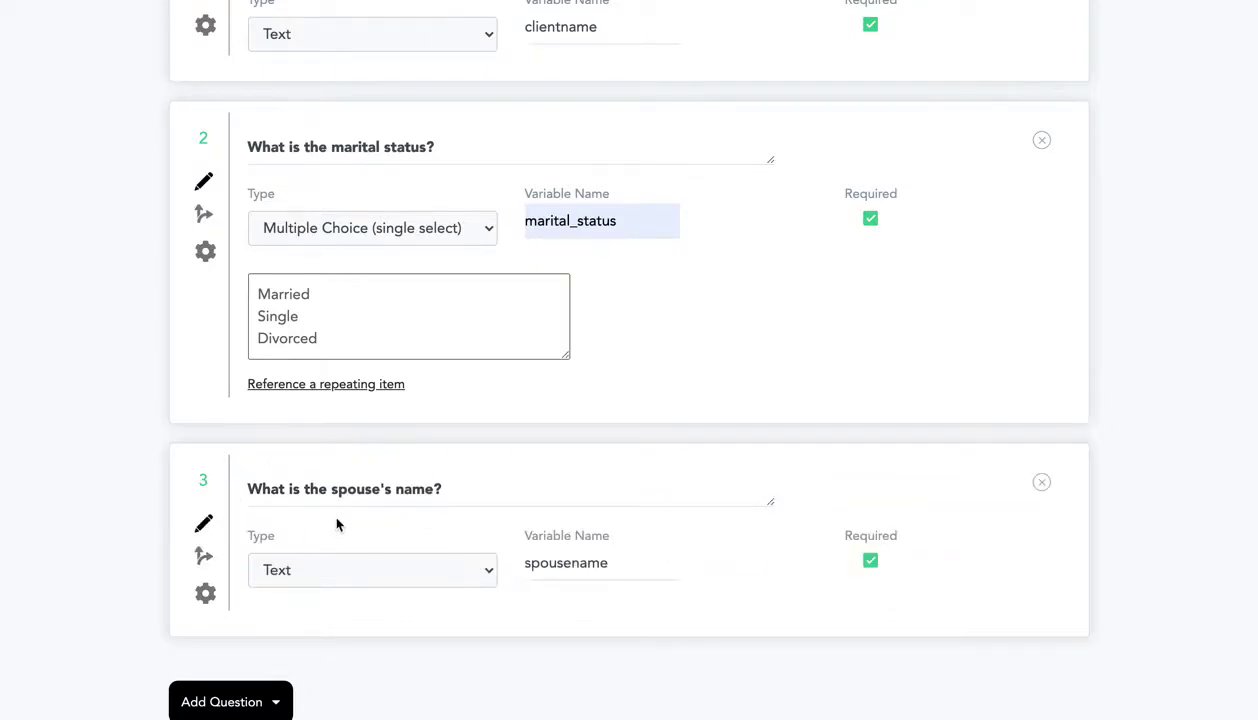
Launch a test run of Demo Workflow using the Run button
scroll(538, 185, up, 1)
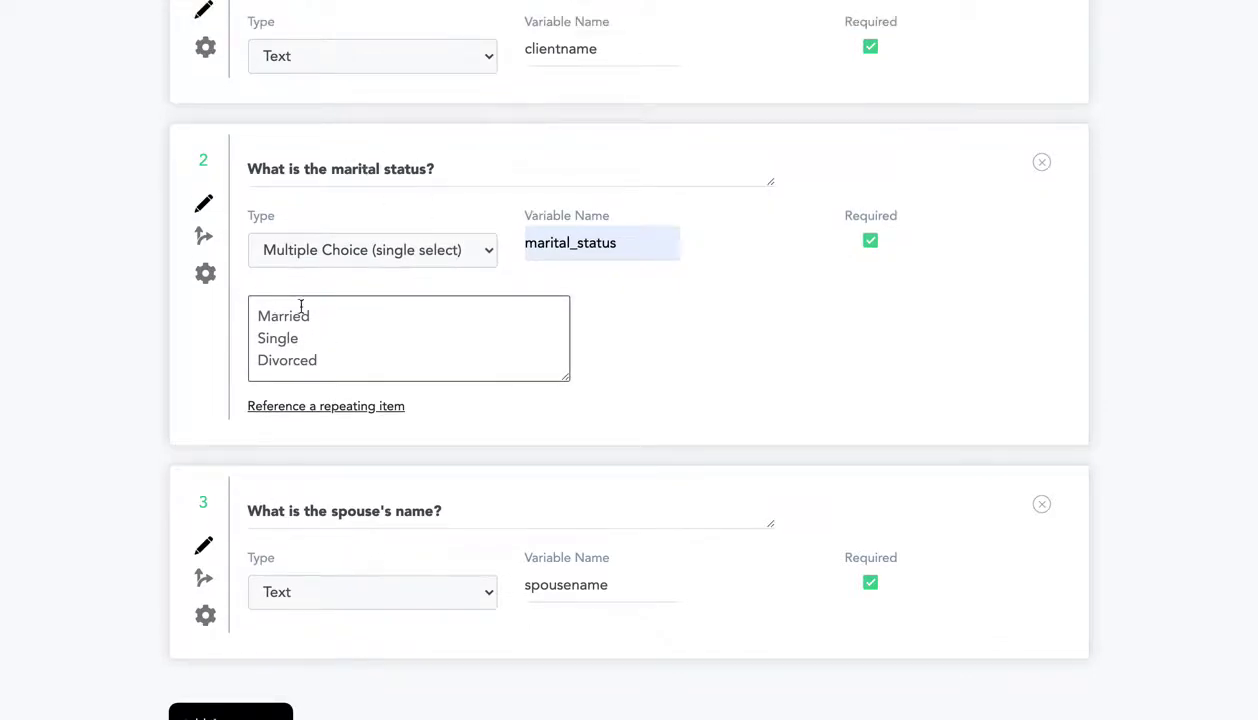
scroll(585, 306, up, 5)
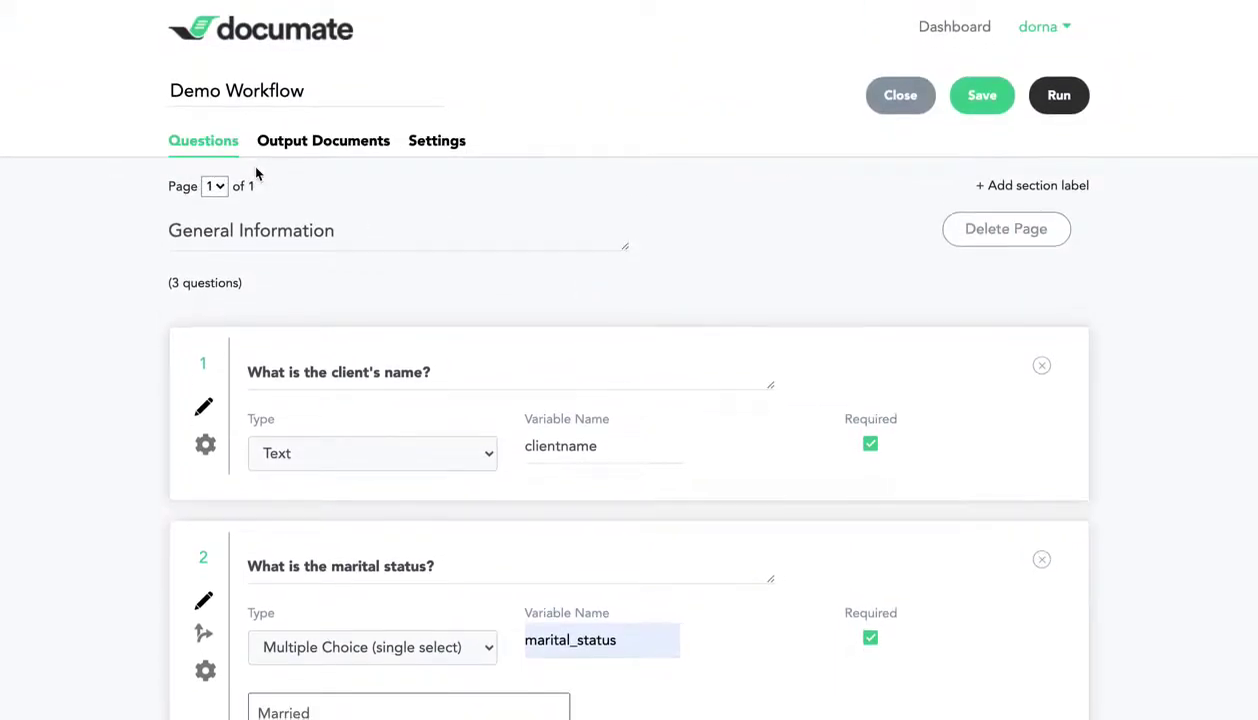
scroll(255, 173, down, 1)
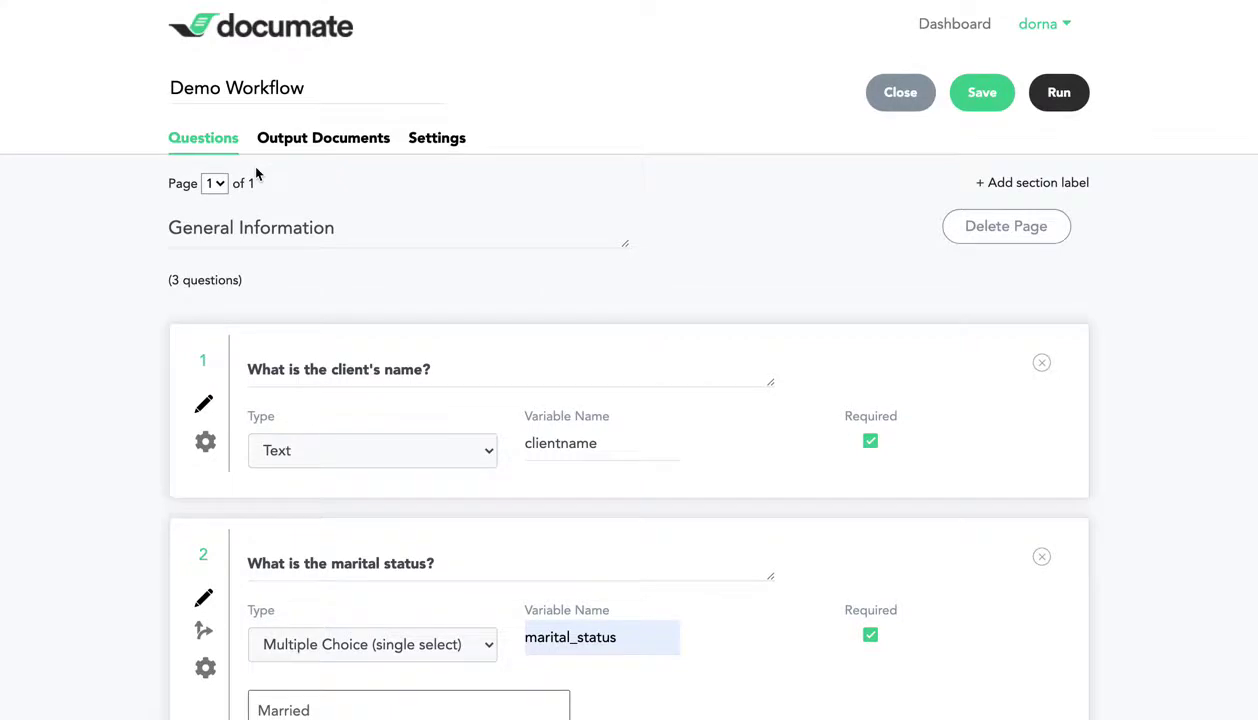
scroll(1030, 128, down, 1)
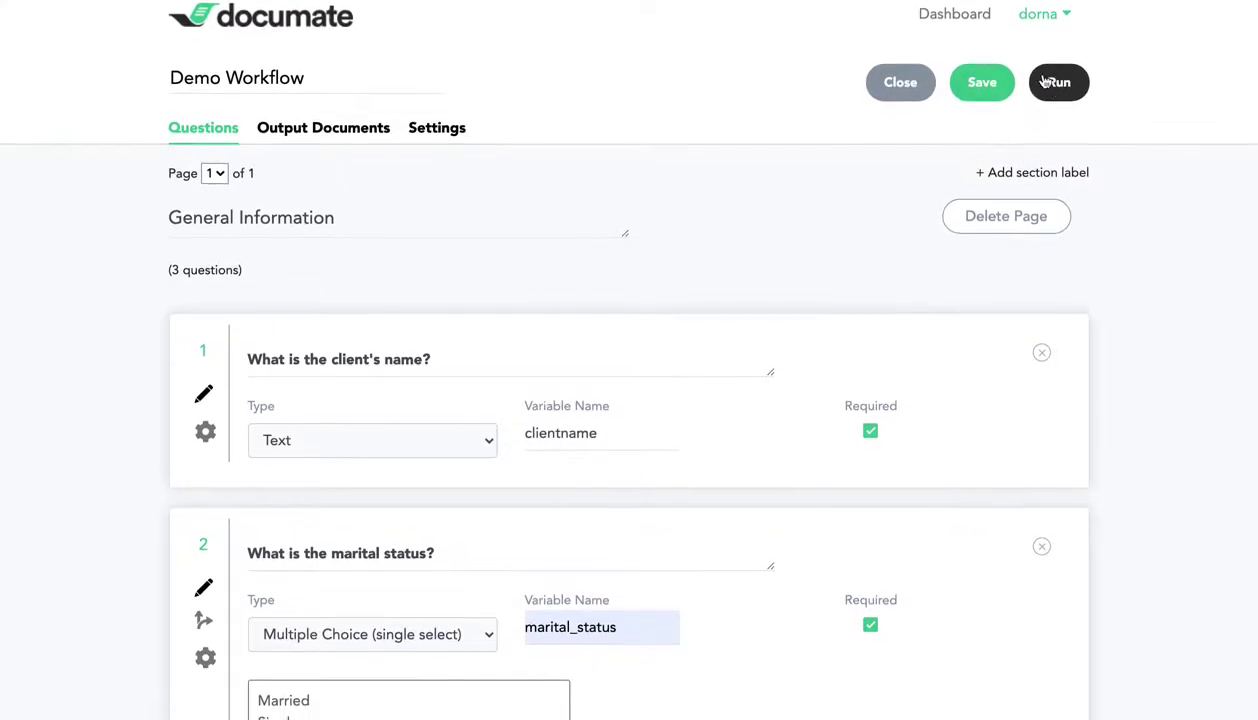
scroll(1050, 88, down, 1)
scroll(1047, 90, down, 1)
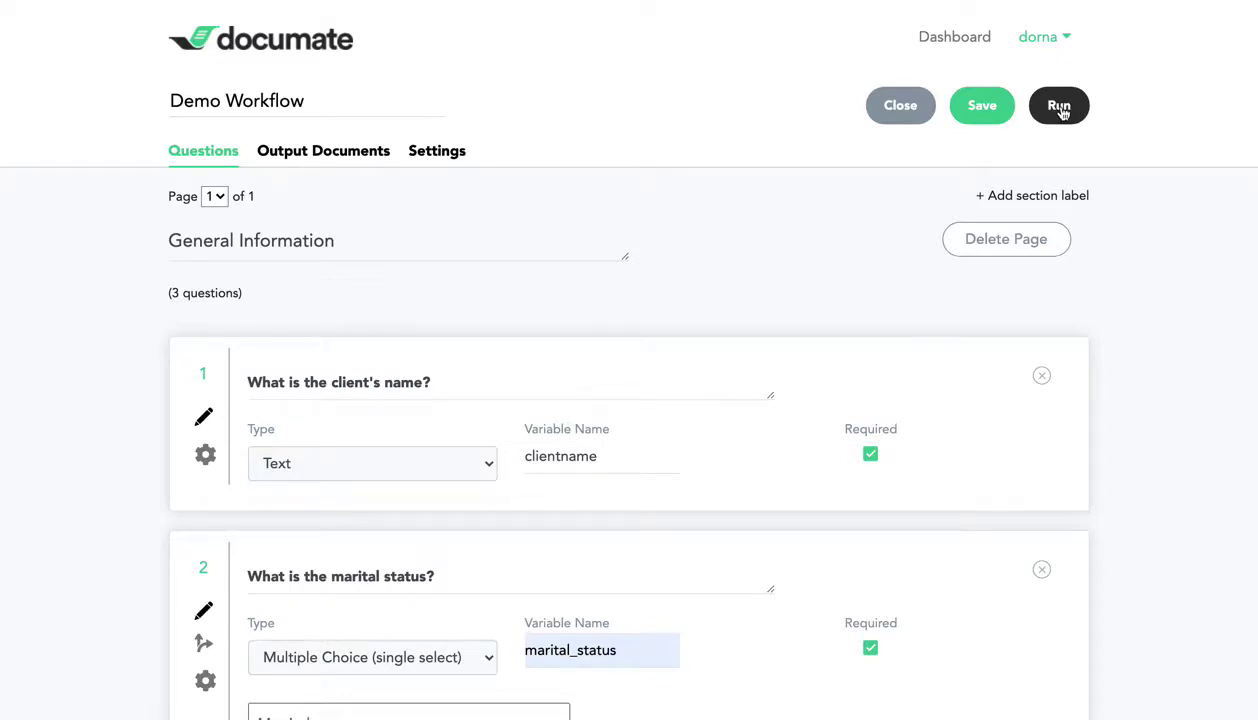
click(1060, 108)
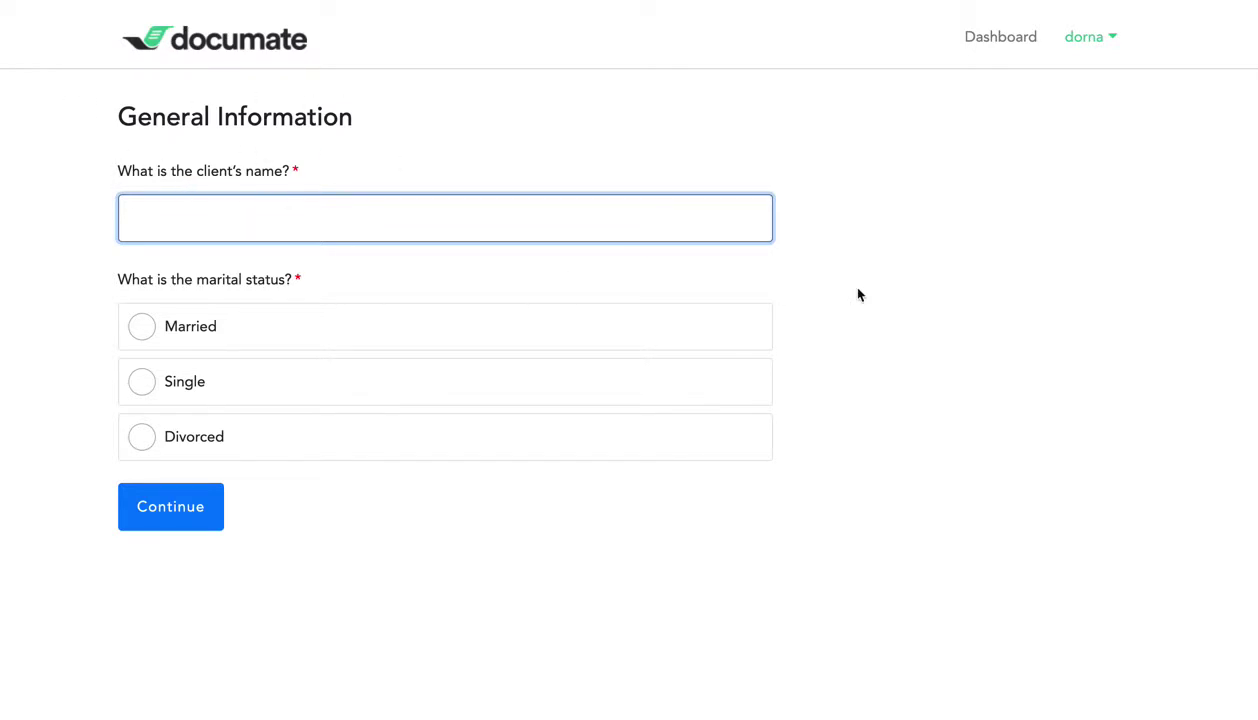
Enter a client name, answer Single, then Married to reveal the spouse's name question
text(Jane Doe)
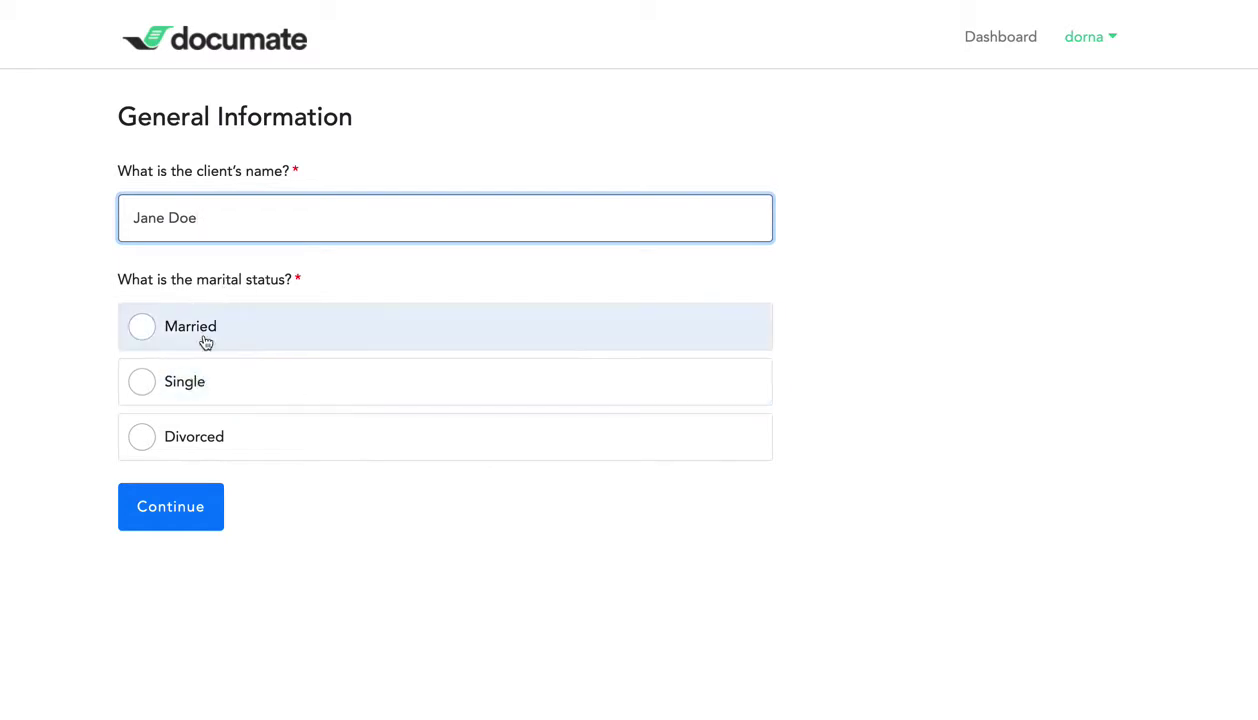
click(201, 389)
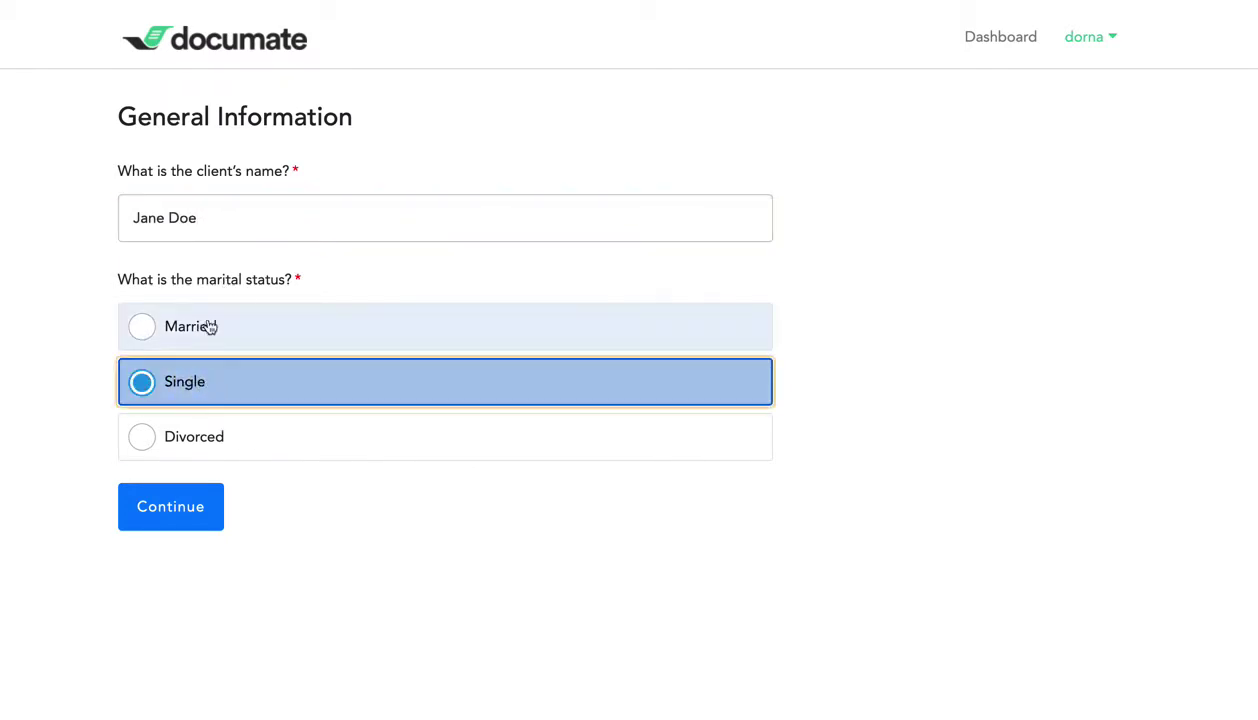
click(246, 328)
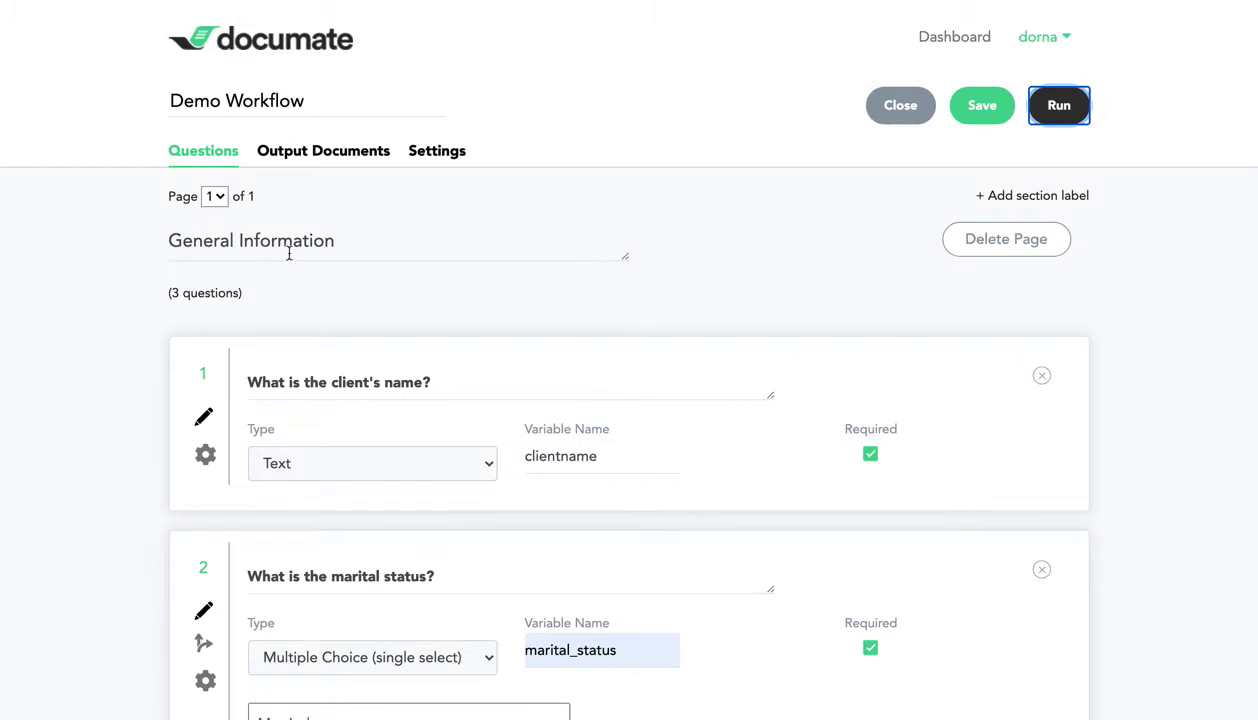
Scroll through the three questions on the General Information page, ending near the top
scroll(236, 180, down, 2)
scroll(166, 171, up, 2)
scroll(260, 222, down, 5)
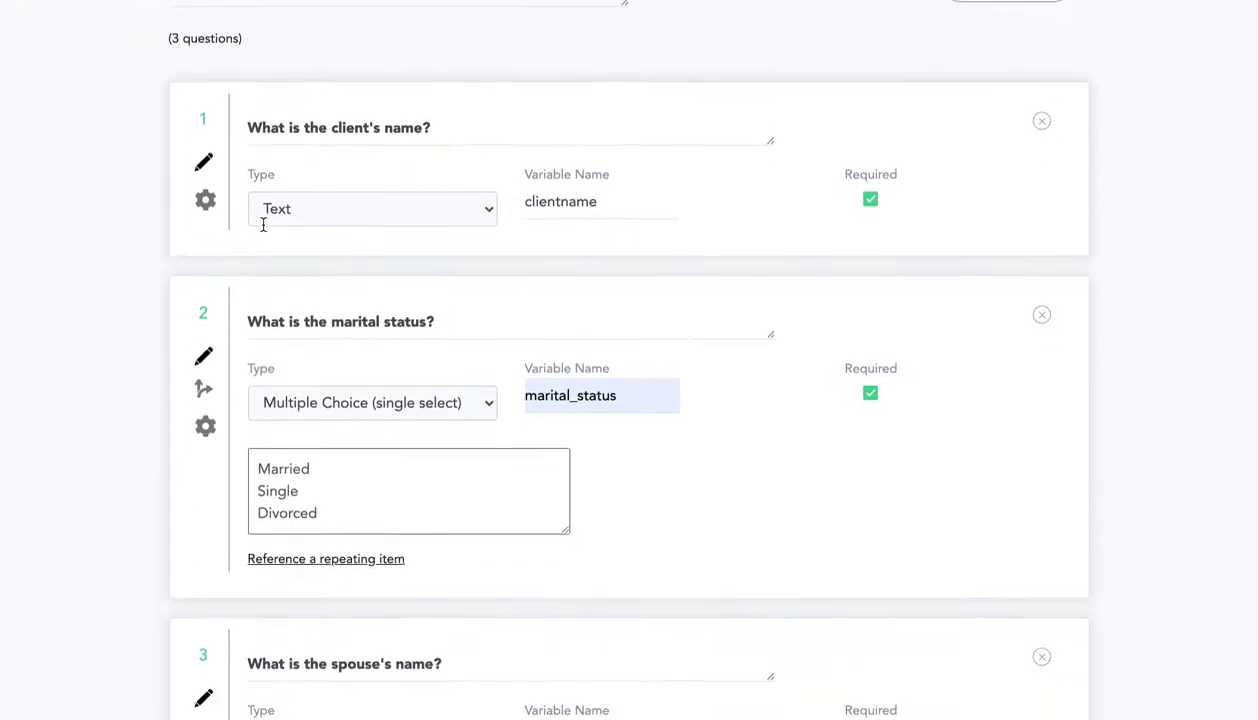
scroll(261, 222, down, 2)
scroll(261, 239, up, 7)
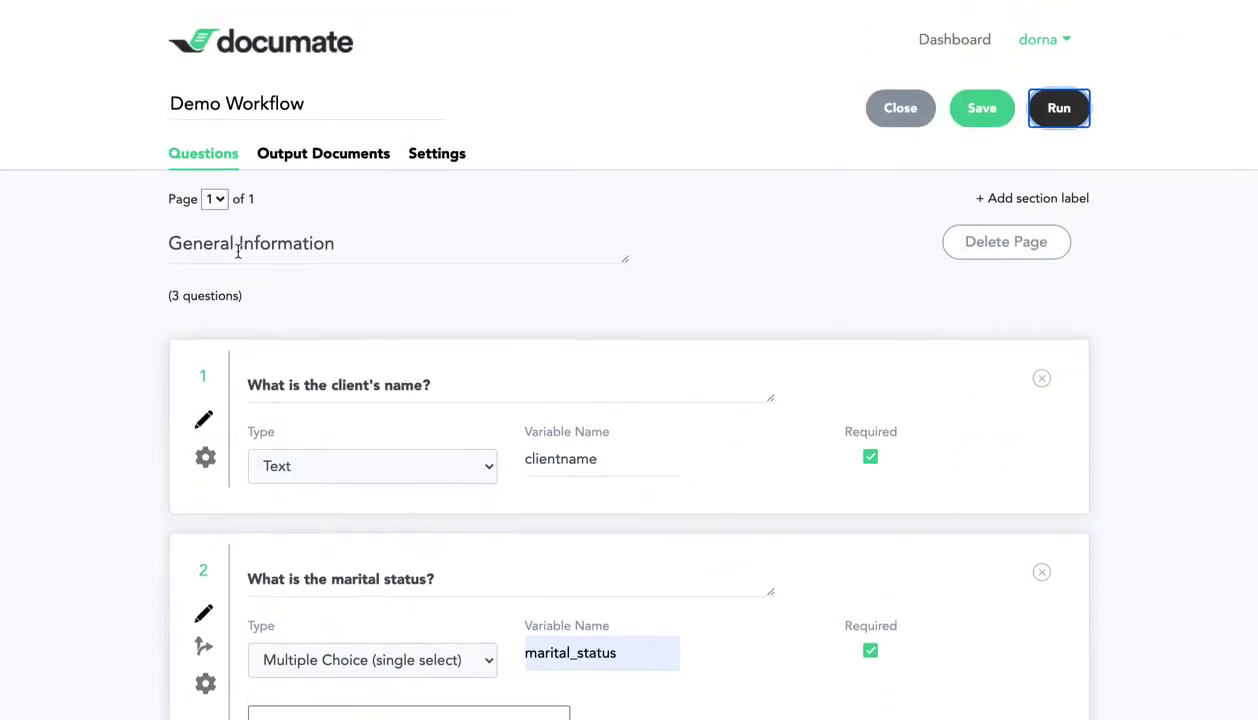